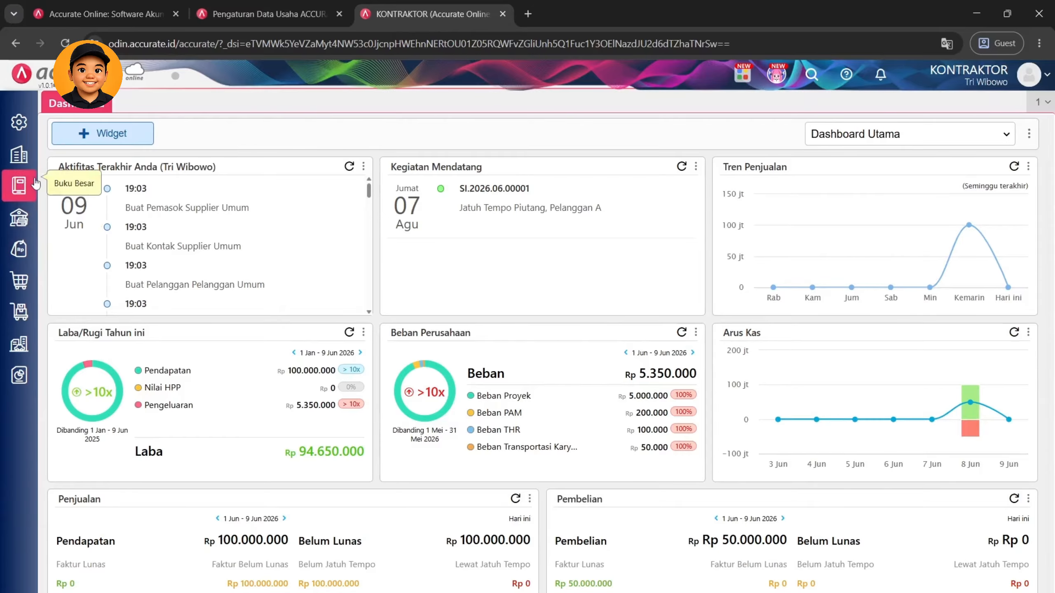
# Open the Akun Perkiraan account list in the Buku Besar module
pyautogui.click(34, 181)
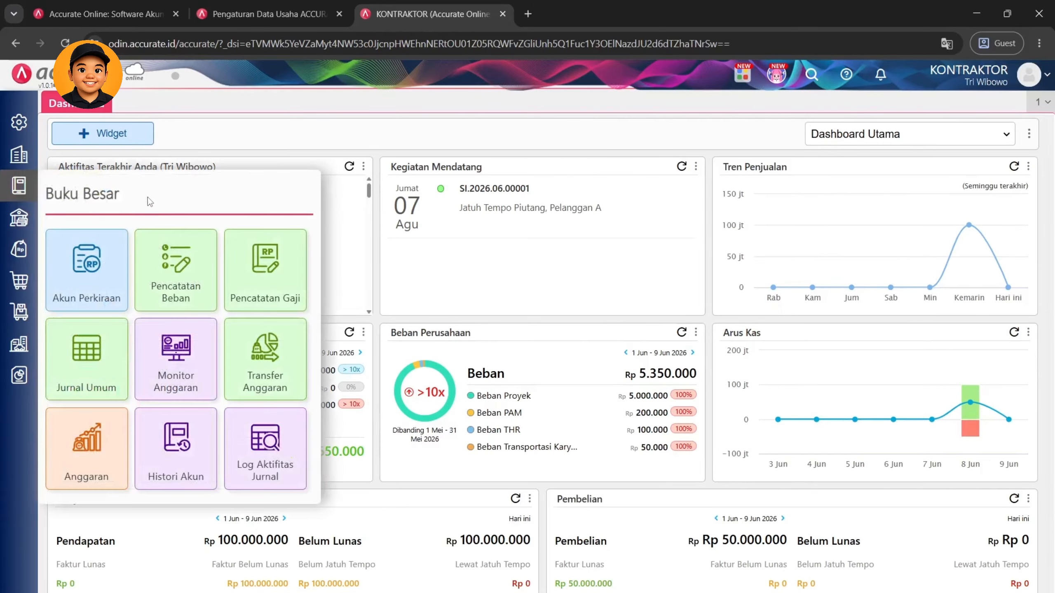
pyautogui.click(89, 256)
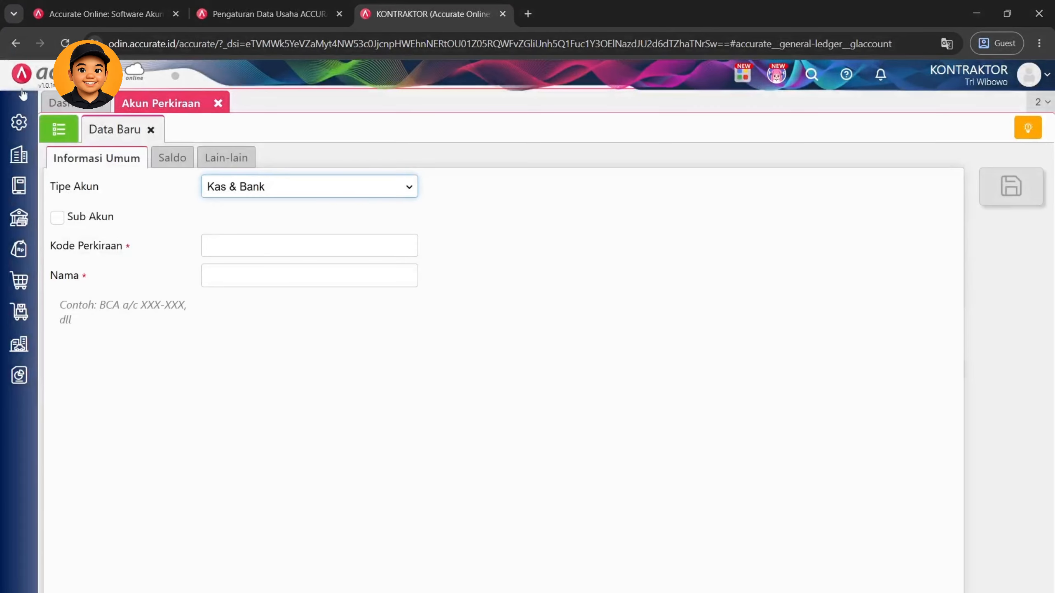
pyautogui.click(58, 129)
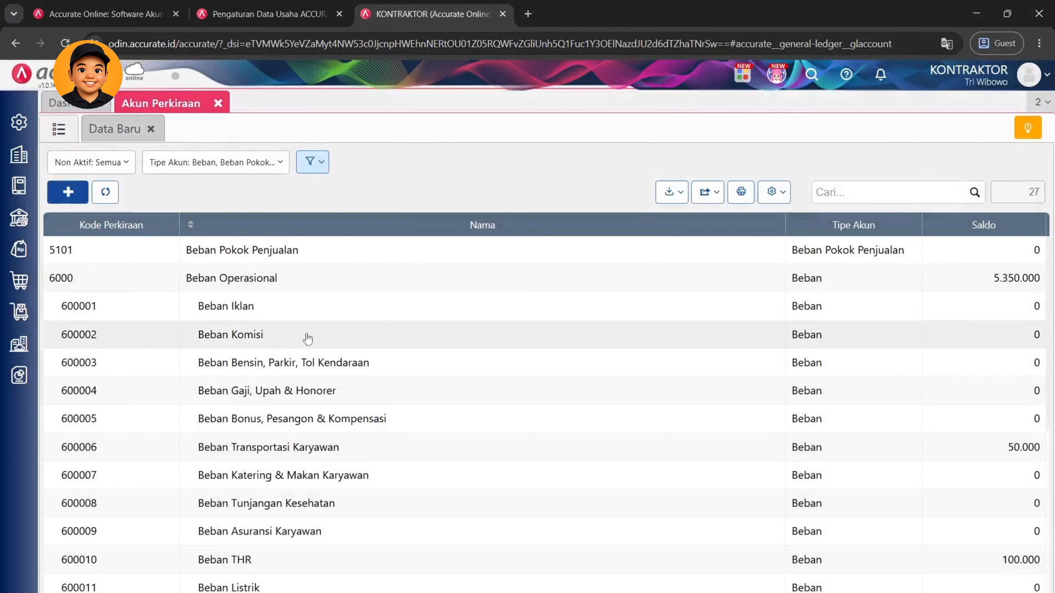
# Clear the Tipe Akun filter so that the account list covers all account types
pyautogui.click(125, 163)
pyautogui.click(156, 164)
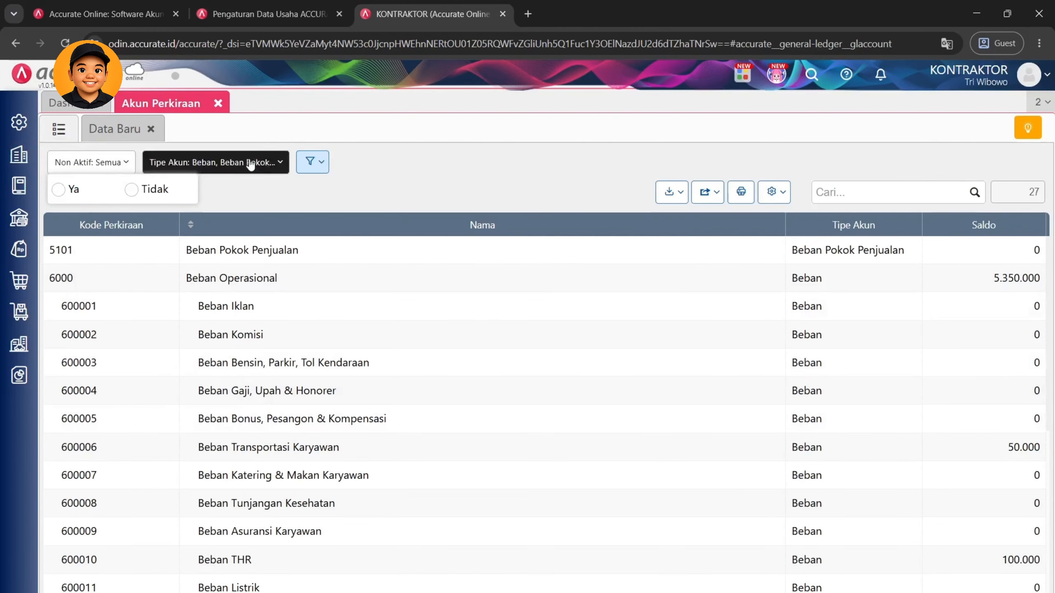
pyautogui.click(208, 215)
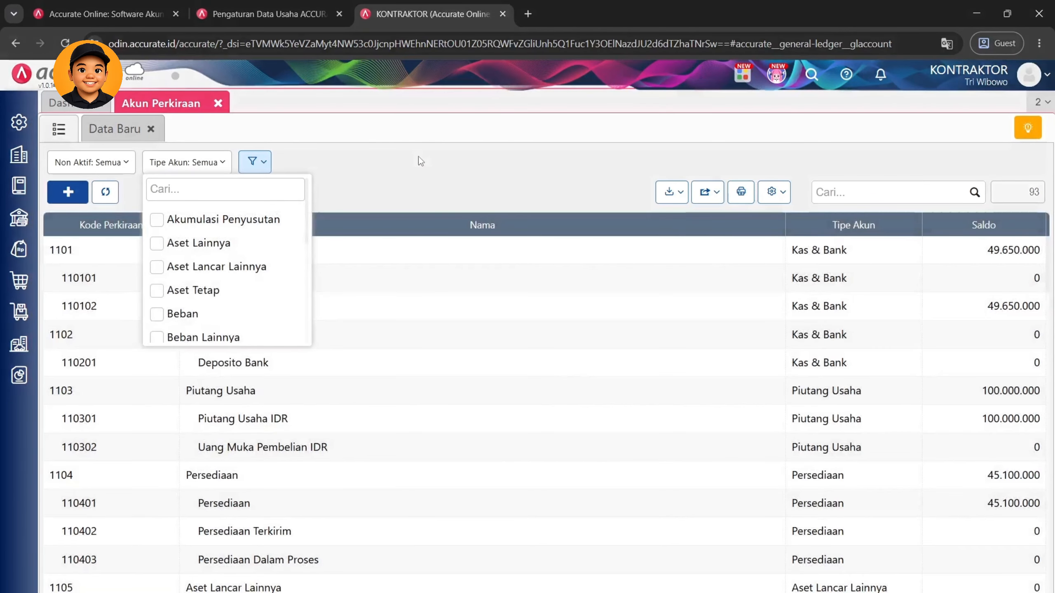
pyautogui.click(419, 158)
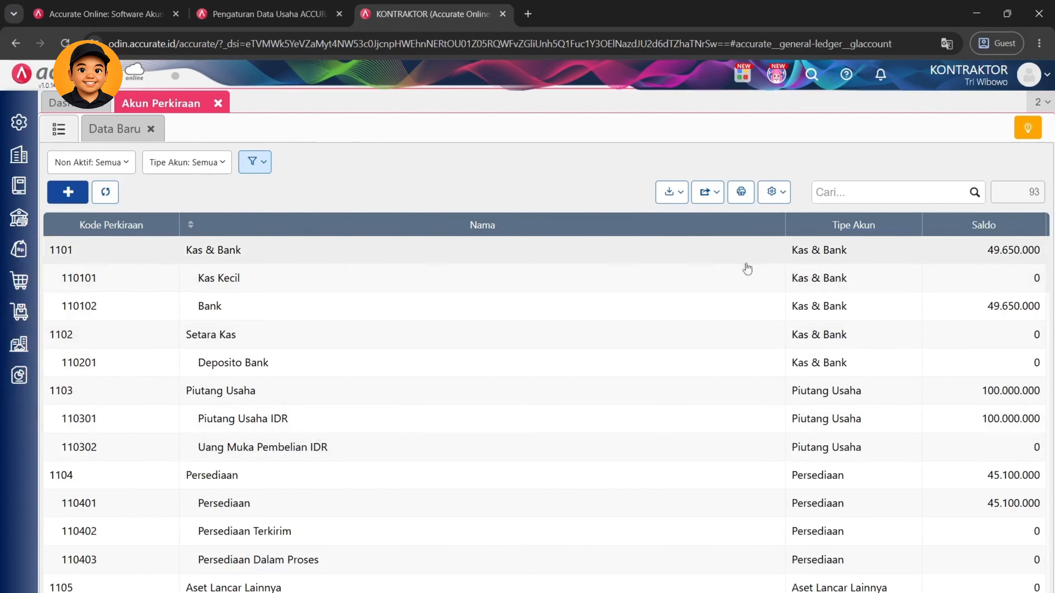
pyautogui.scroll(-2, 514, 523)
pyautogui.scroll(2, 466, 582)
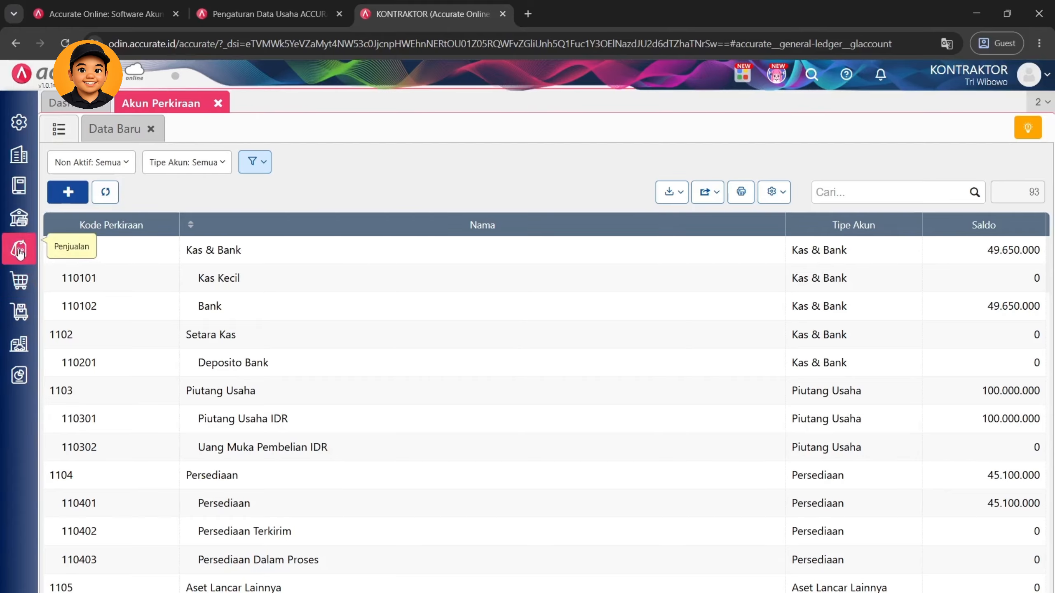
pyautogui.click(15, 198)
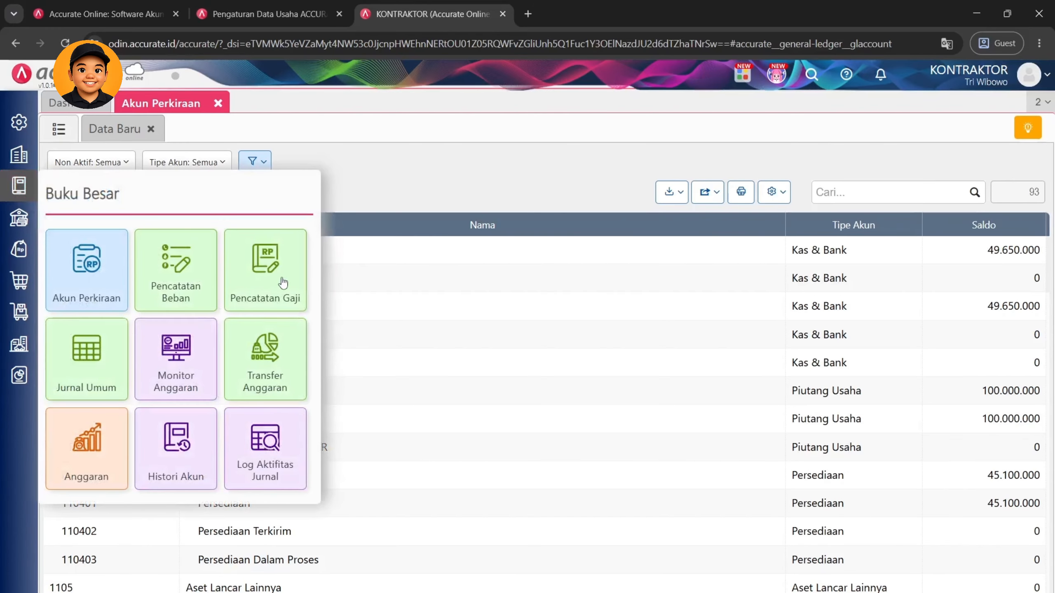
pyautogui.click(476, 163)
pyautogui.click(114, 133)
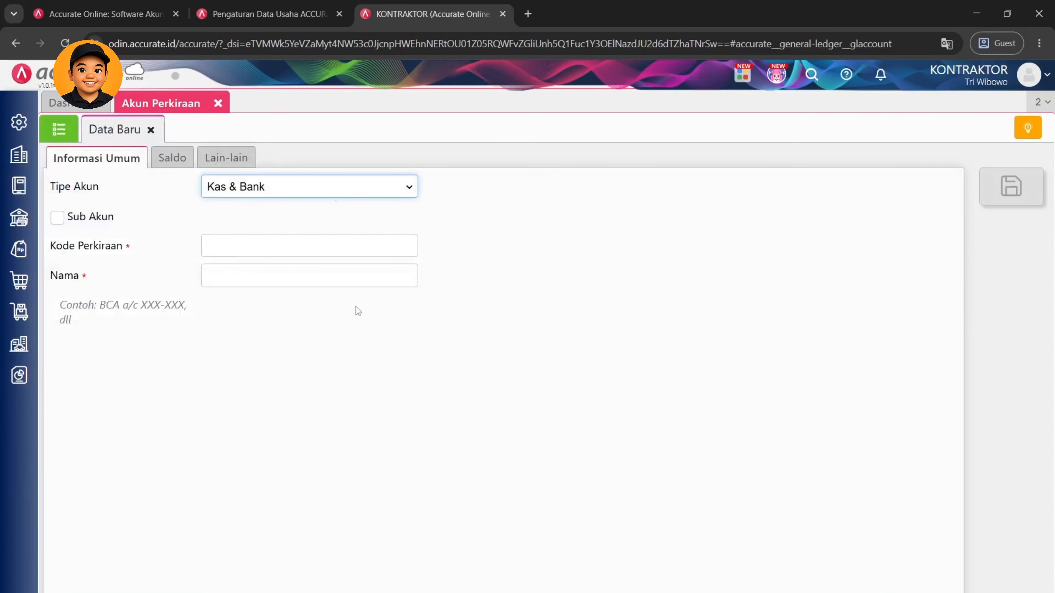
pyautogui.click(58, 130)
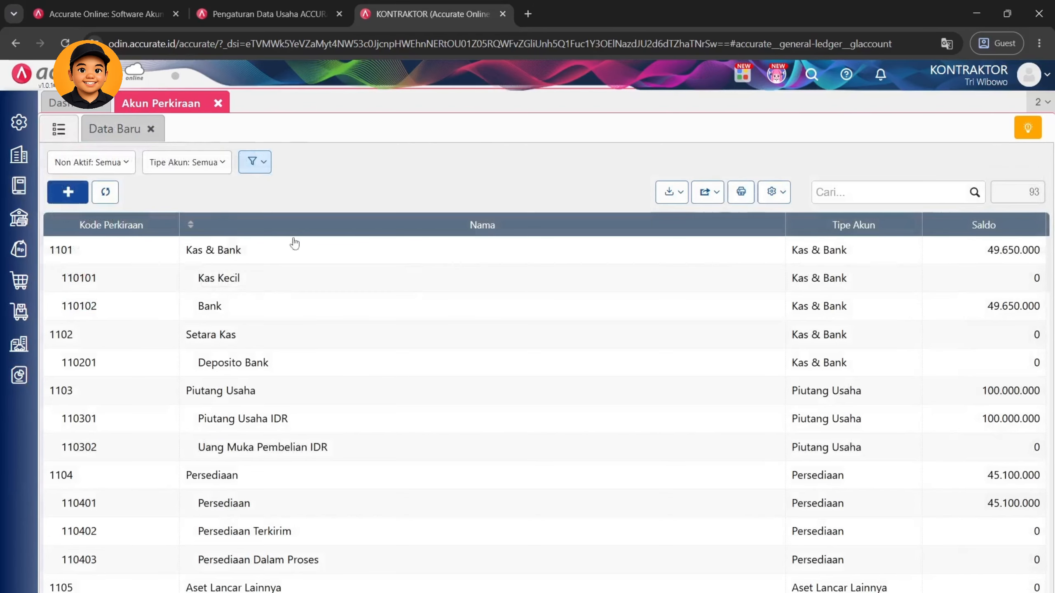
# Open the Excel import page for the Akun Perkiraan data
pyautogui.click(671, 192)
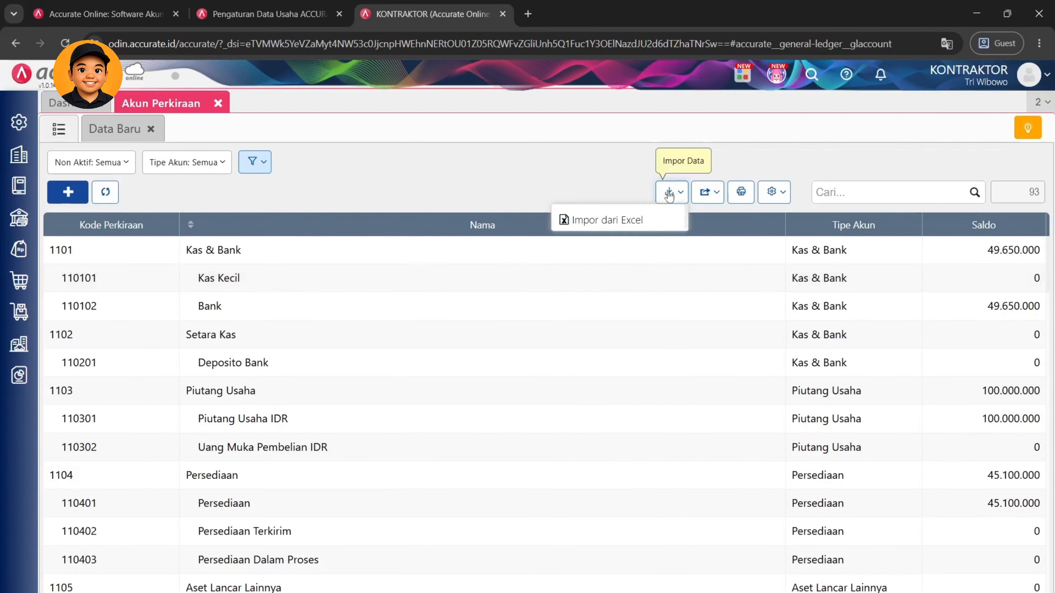
pyautogui.click(615, 221)
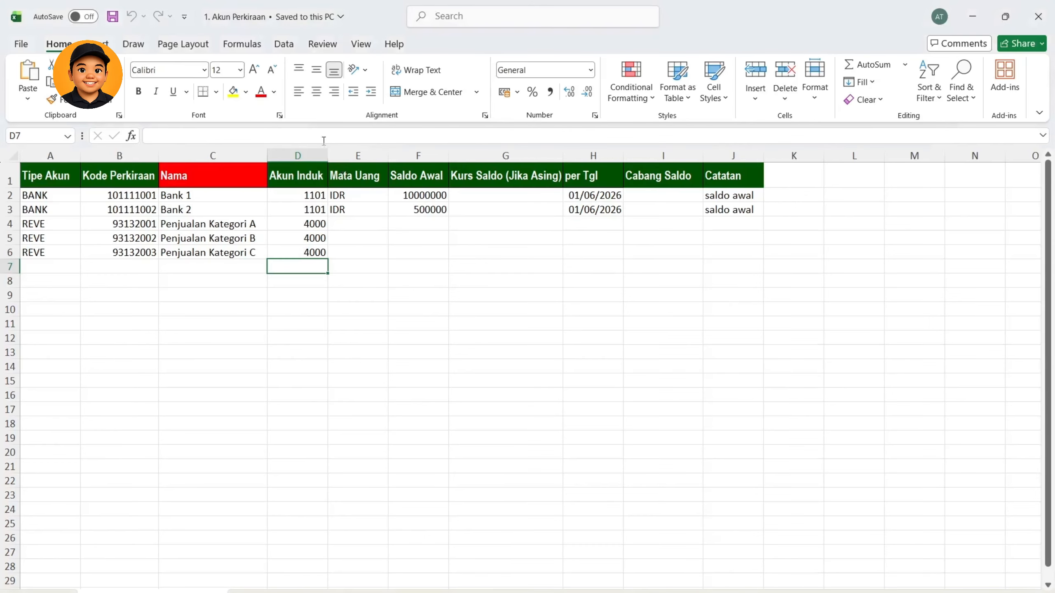
# In Excel, look over the sample account rows and the column explanation sheet of the Akun Perkiraan import template
pyautogui.click(191, 196)
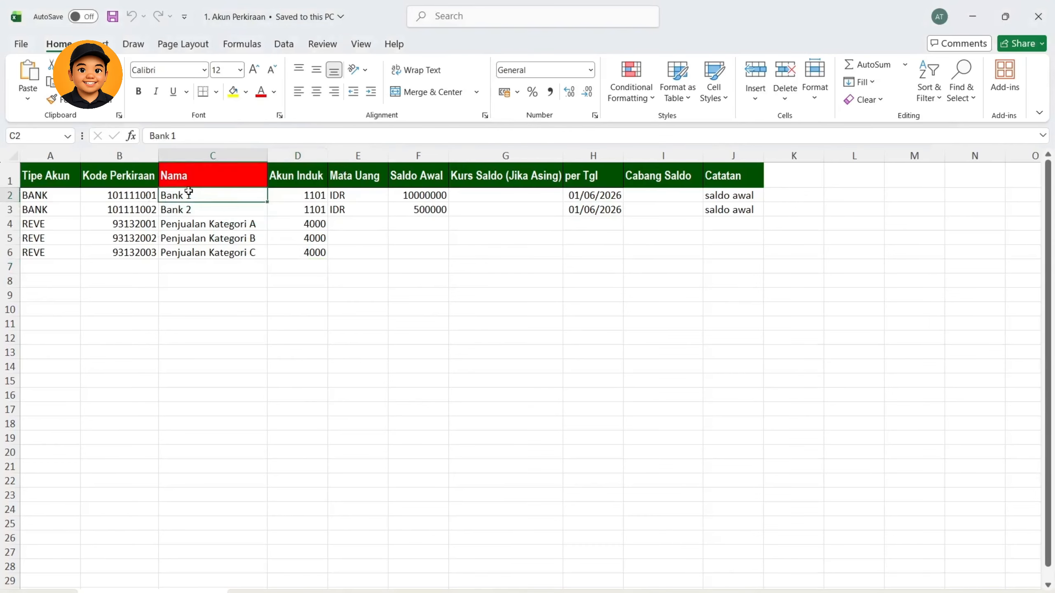
pyautogui.click(140, 252)
pyautogui.click(313, 310)
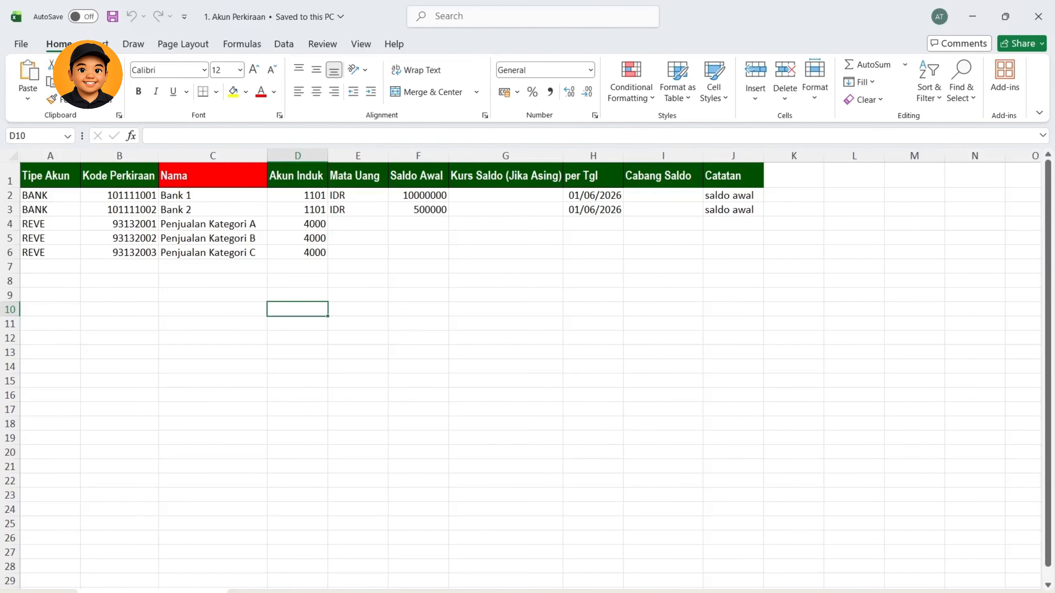
pyautogui.click(277, 591)
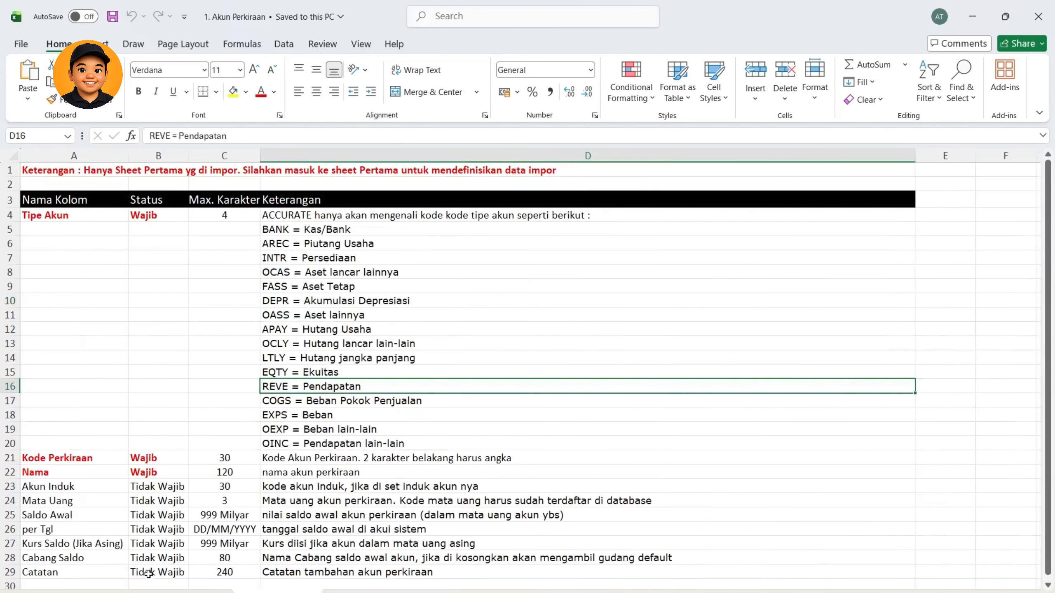
pyautogui.click(152, 592)
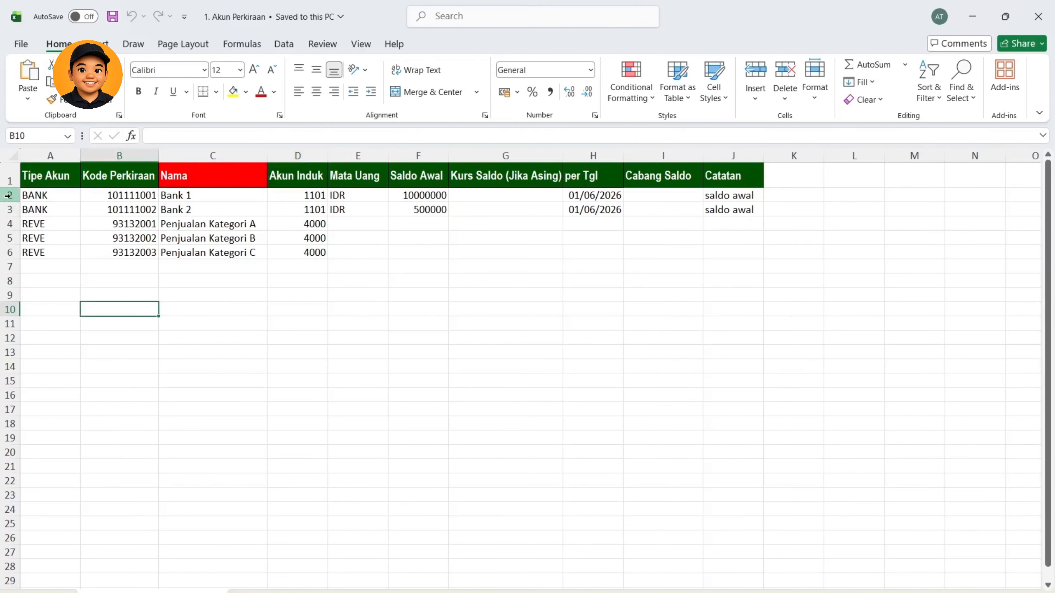
# Delete the sample account rows 2 to 6 from the template's first sheet, leaving the header row in place
pyautogui.moveTo(9, 195); pyautogui.dragTo(5, 248)
pyautogui.rightClick(5, 237)
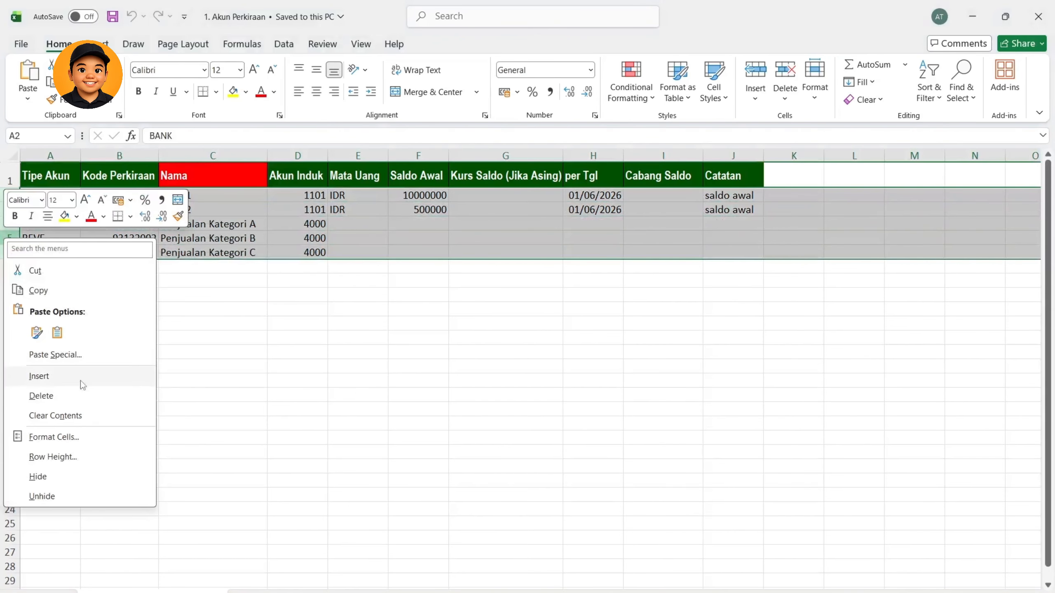
pyautogui.click(75, 396)
pyautogui.click(216, 298)
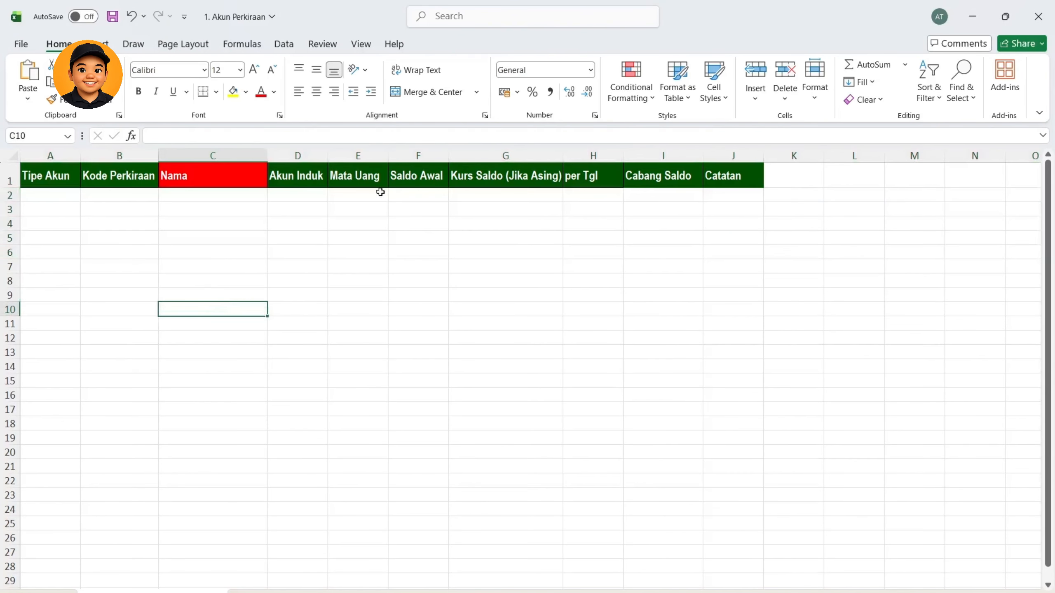
pyautogui.click(505, 237)
pyautogui.click(90, 208)
pyautogui.click(56, 196)
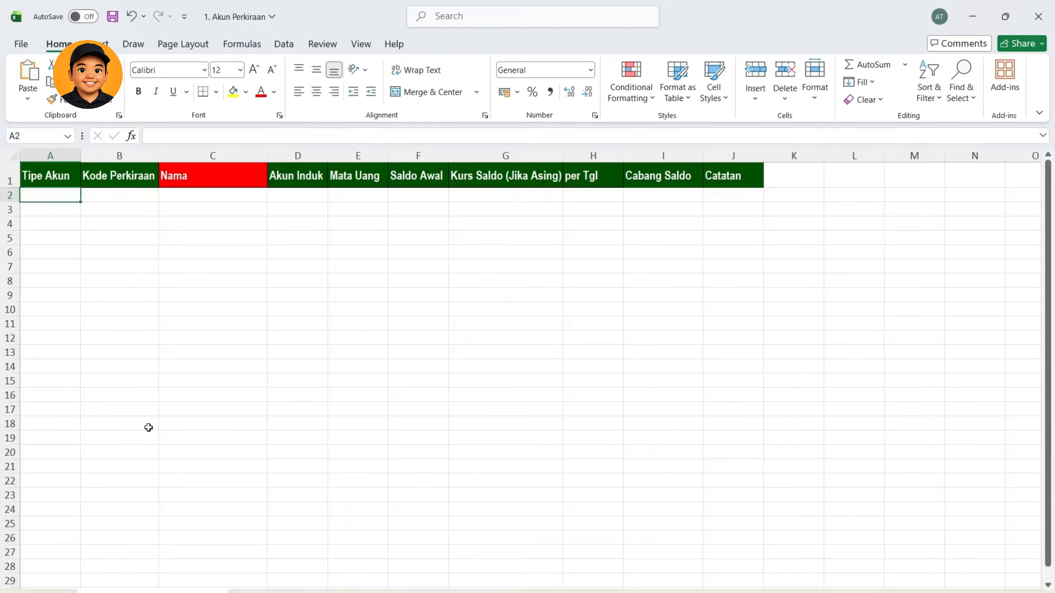
# Check the explanation sheet for the Tipe Akun codes and required columns against the emptied import sheet
pyautogui.click(278, 592)
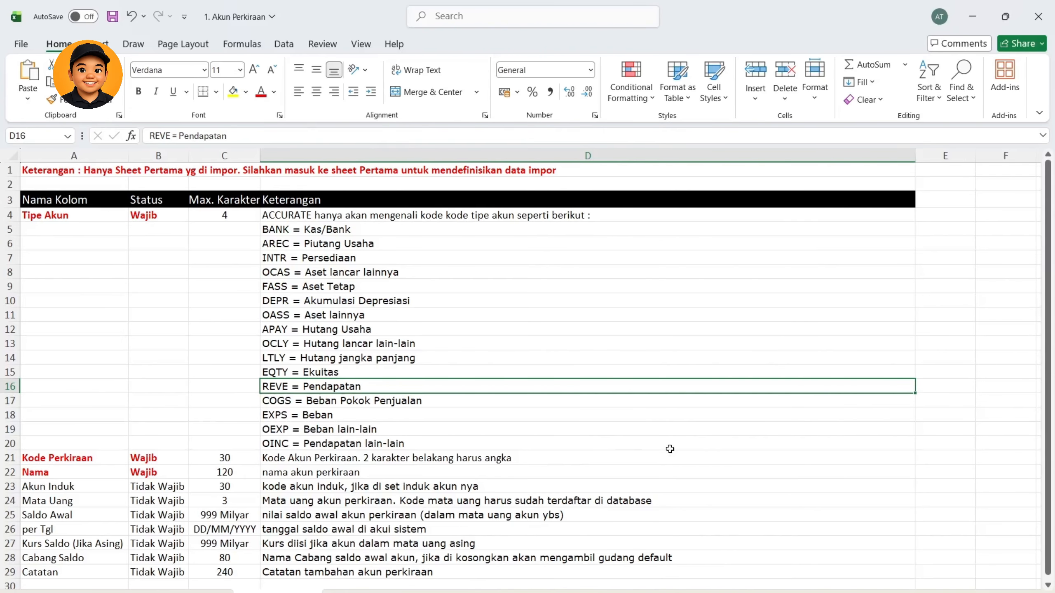
pyautogui.click(417, 489)
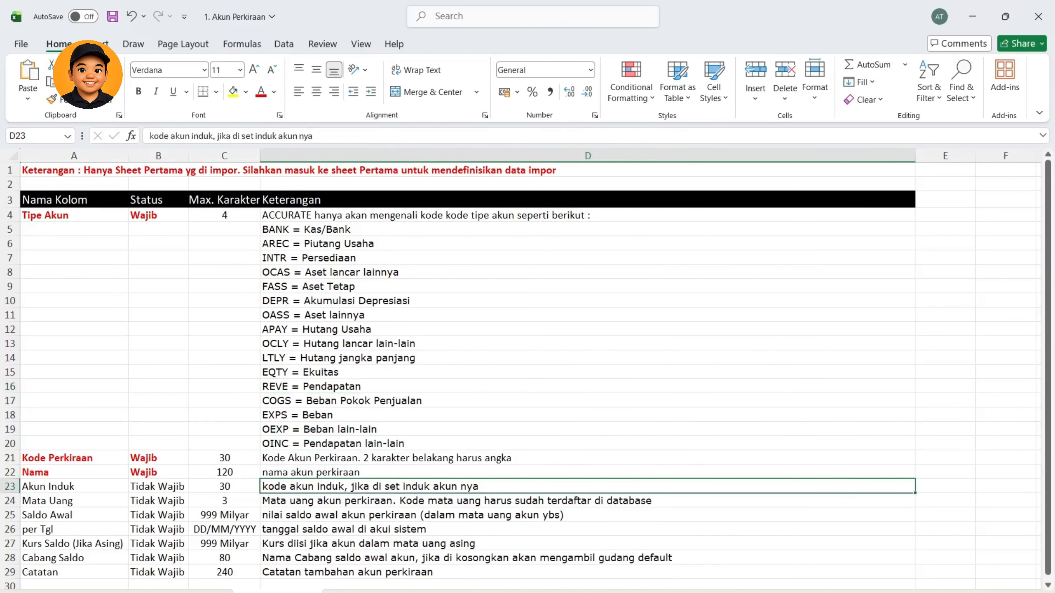
pyautogui.hotkey('ctrl', 'pageup')
pyautogui.click(392, 450)
pyautogui.click(61, 196)
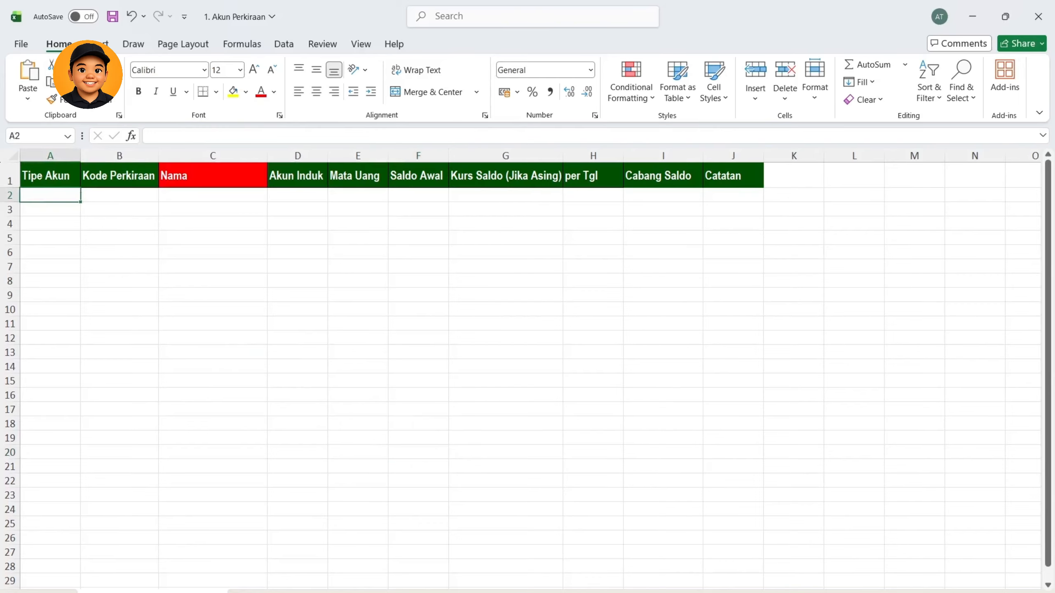
pyautogui.hotkey('ctrl', 'pagedown')
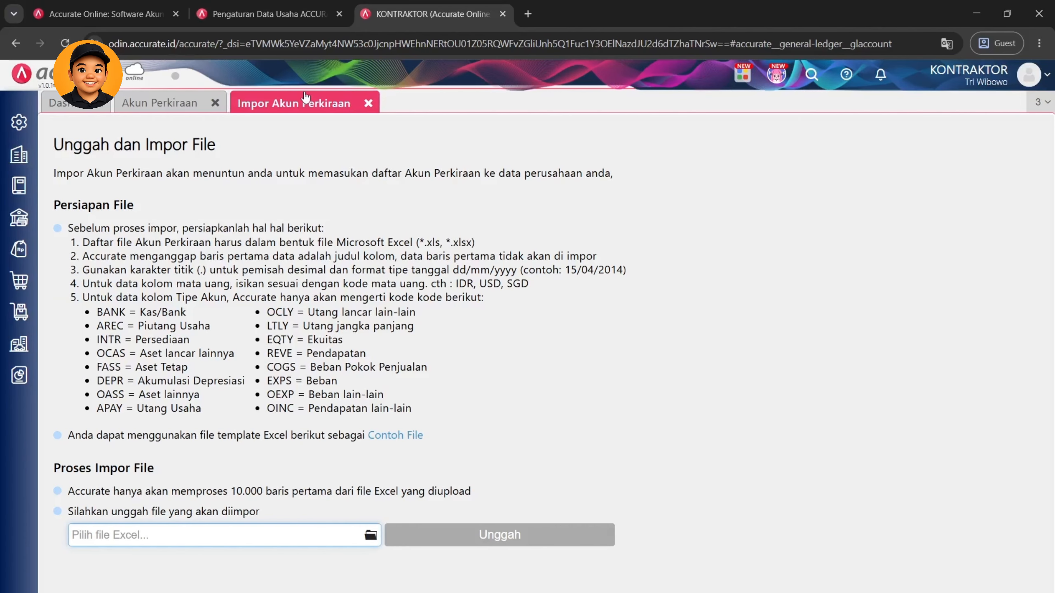
# Back in Accurate Online, close the Impor Akun Perkiraan page and view the Tipe Akun options in the new account form
pyautogui.click(368, 103)
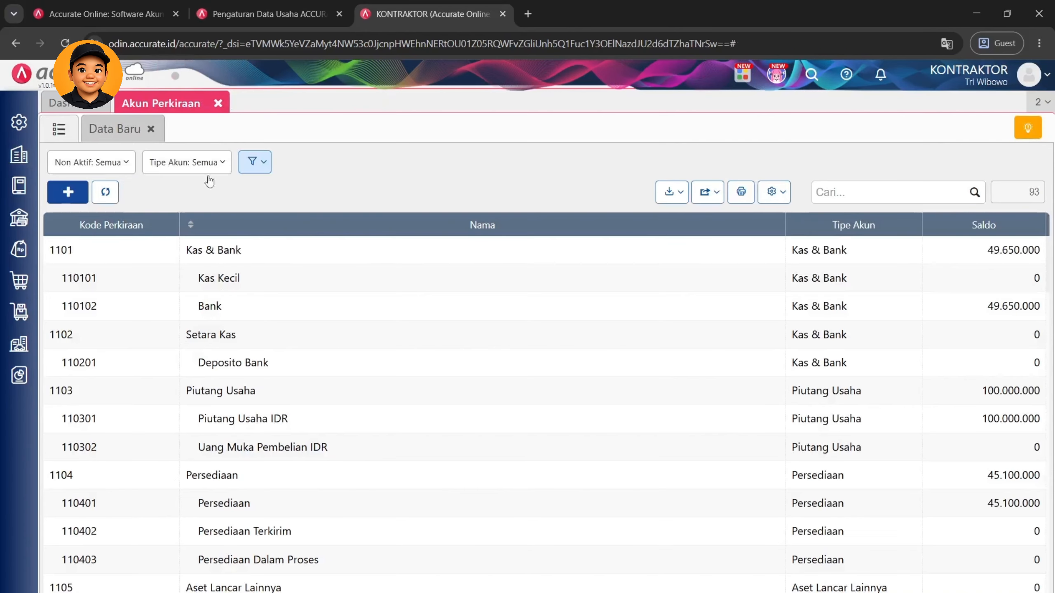
pyautogui.click(100, 134)
pyautogui.click(277, 183)
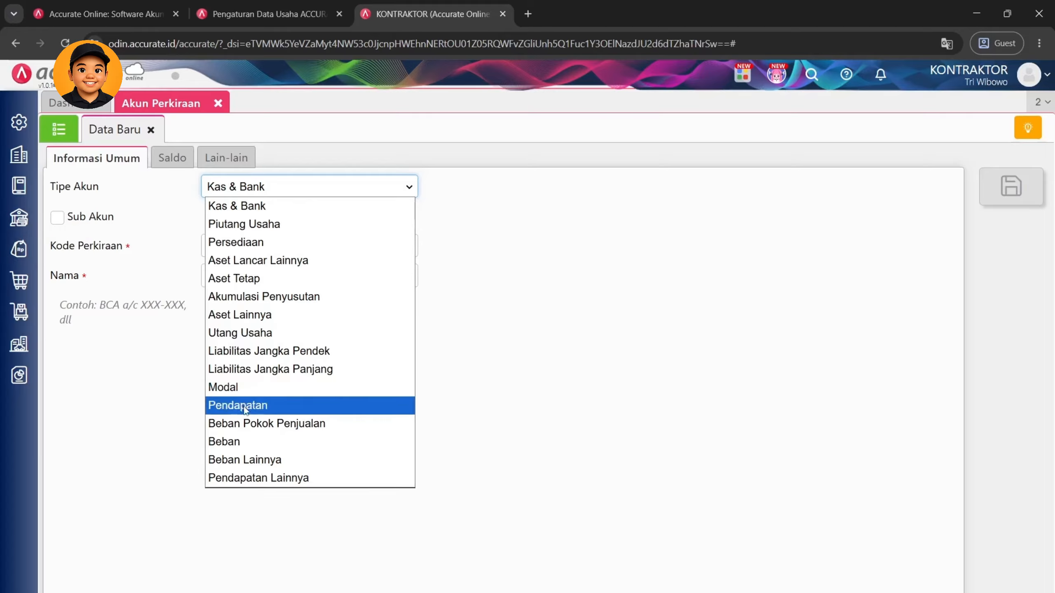
pyautogui.click(668, 408)
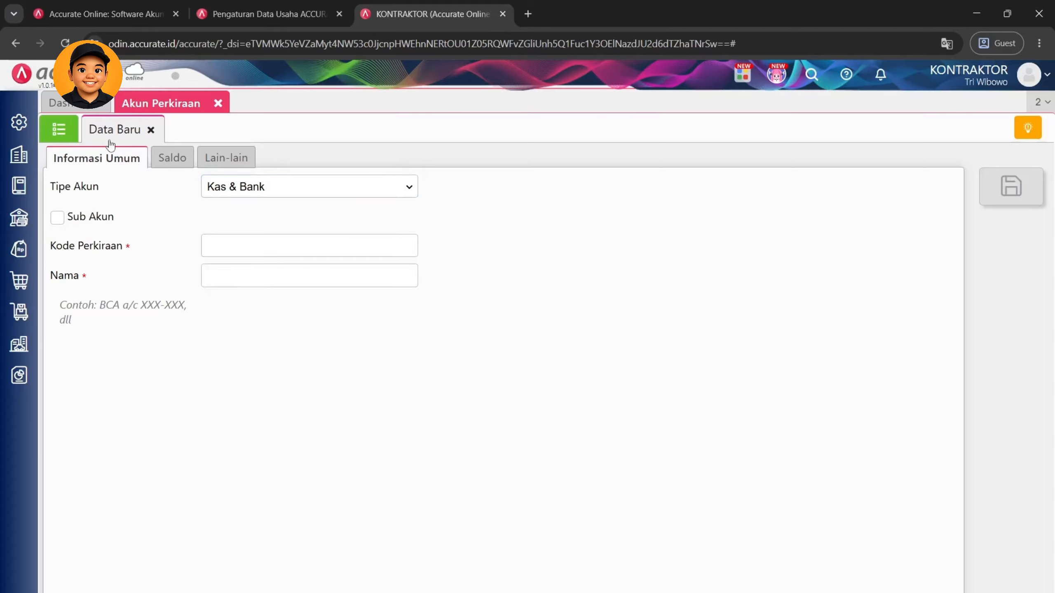
pyautogui.click(58, 129)
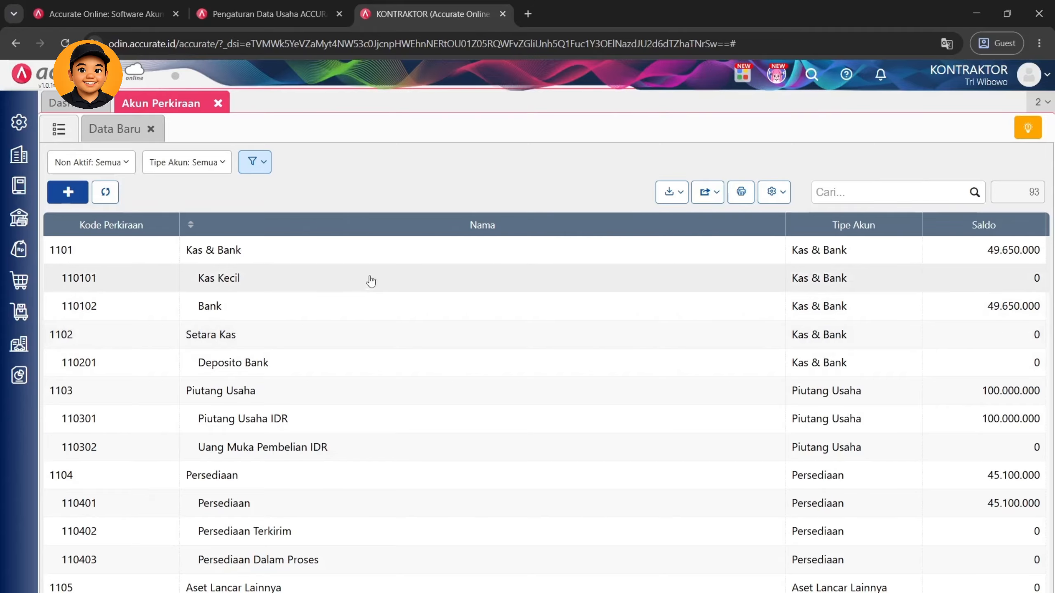
# Look through the full account list and filter it by the account type Beban
pyautogui.scroll(-1, 253, 469)
pyautogui.scroll(-6, 254, 469)
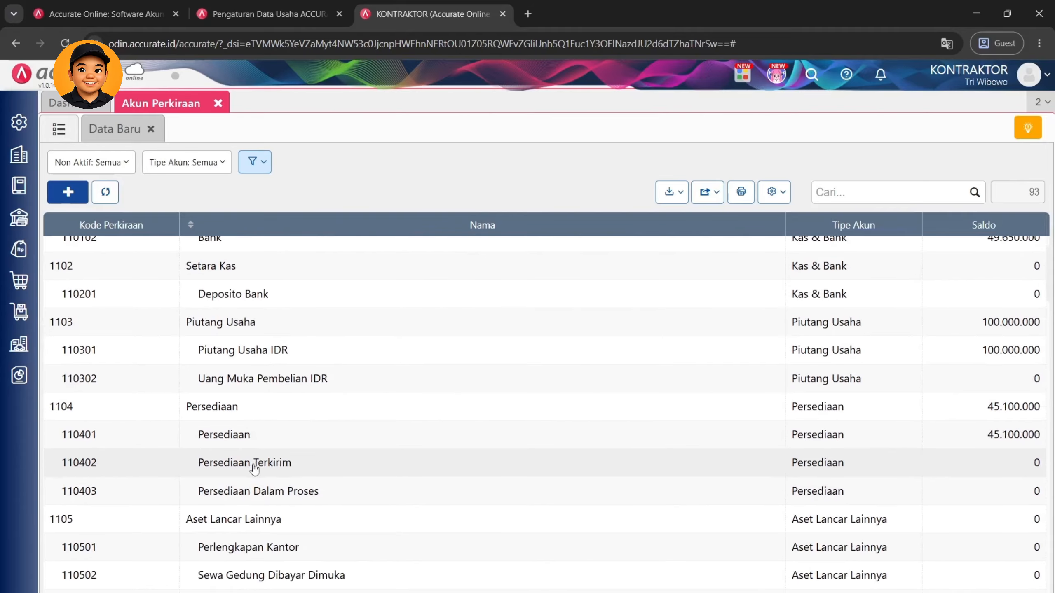
pyautogui.click(326, 442)
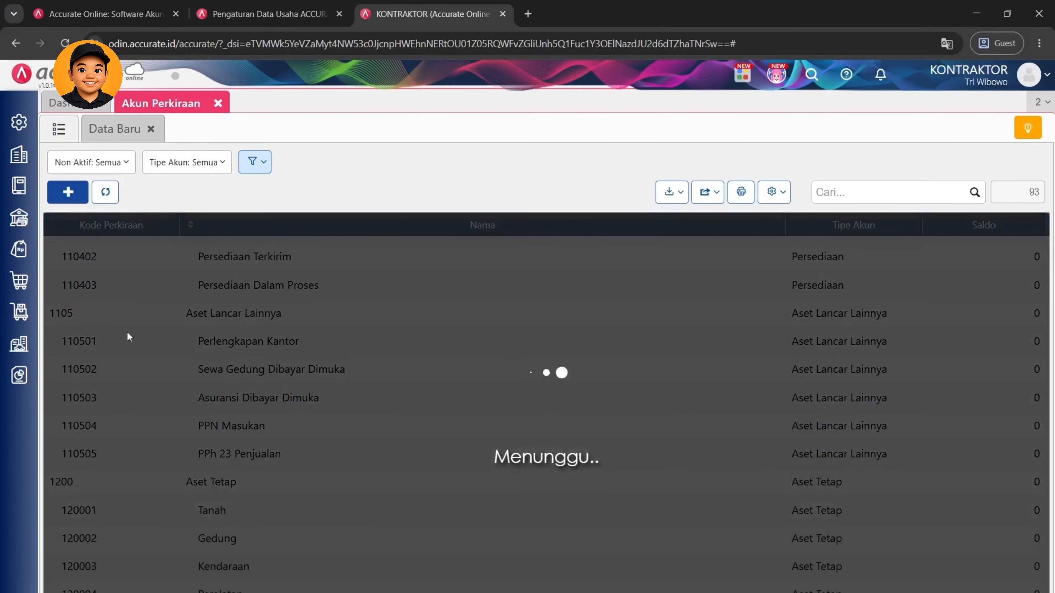
pyautogui.scroll(-1, 291, 540)
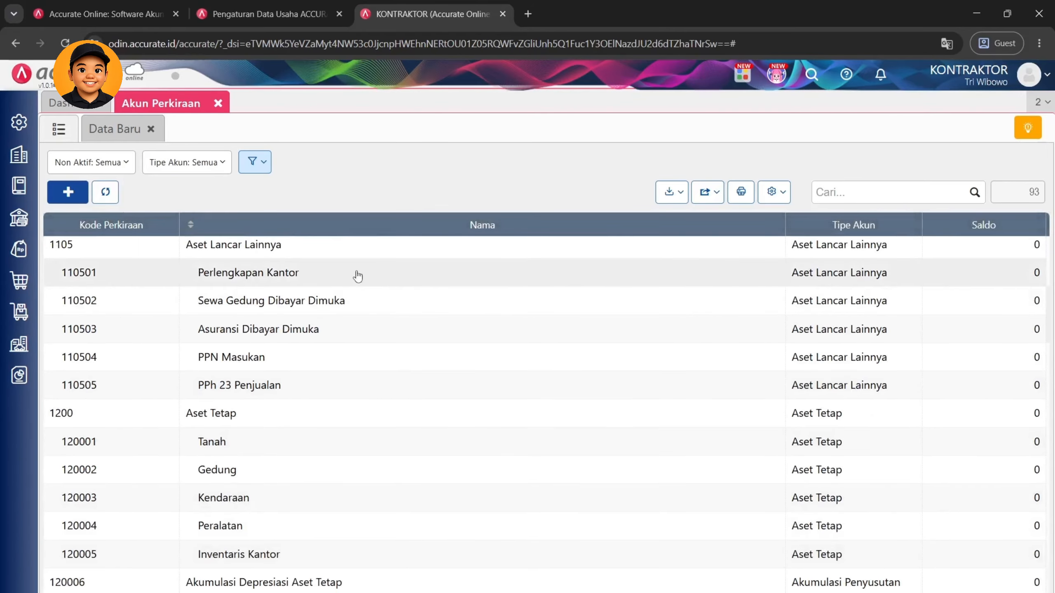
pyautogui.scroll(-2, 395, 392)
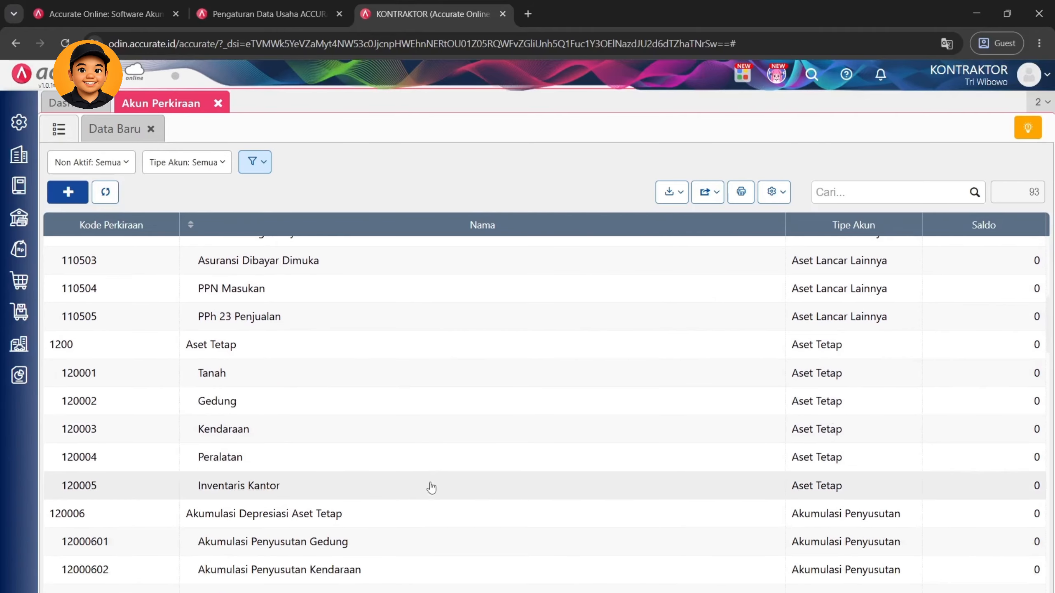
pyautogui.click(101, 161)
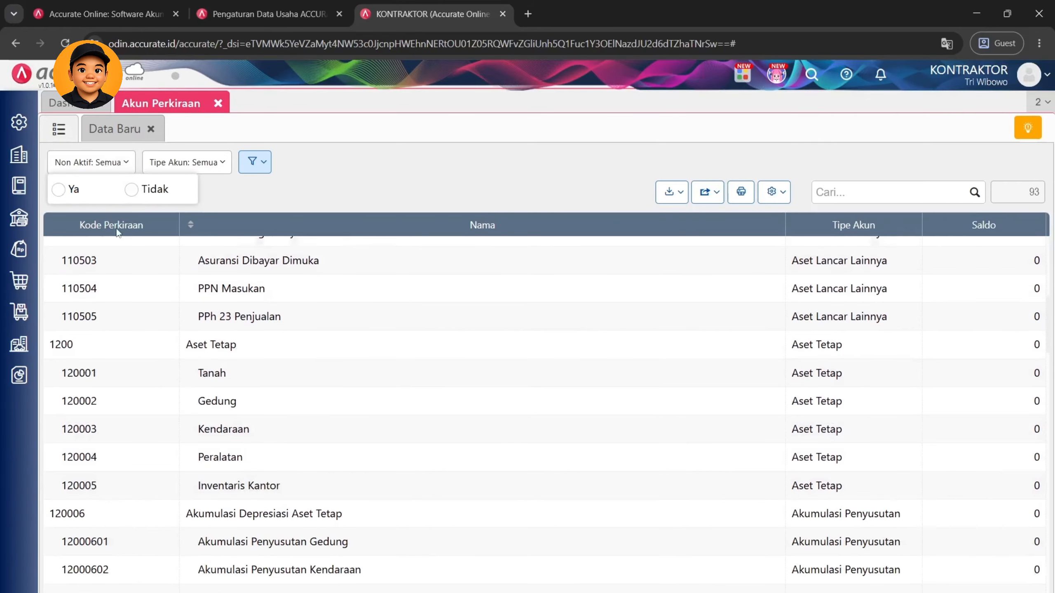
pyautogui.click(203, 168)
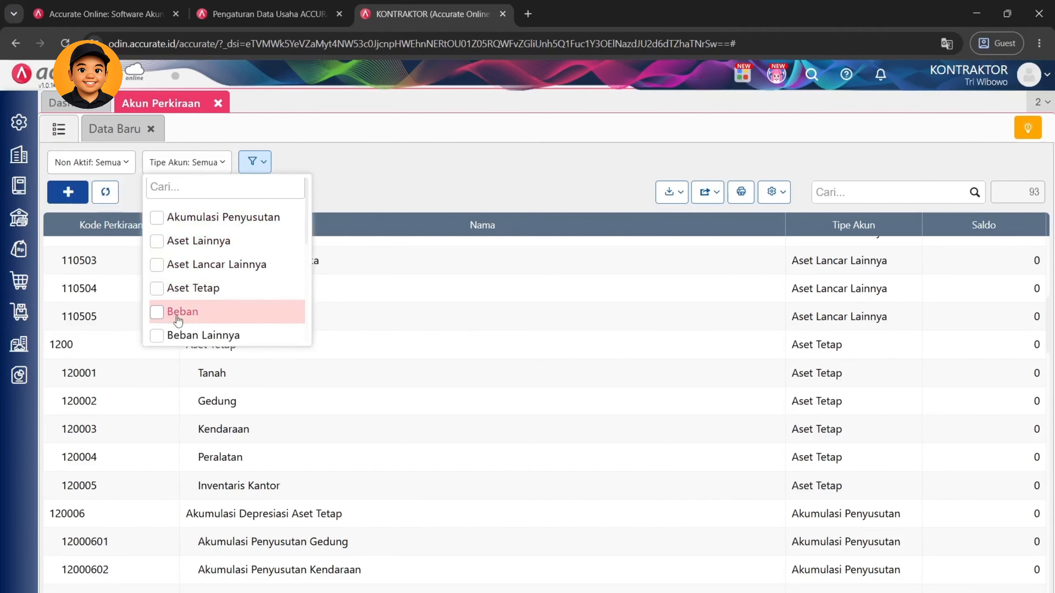
pyautogui.scroll(-2, 166, 311)
pyautogui.click(155, 248)
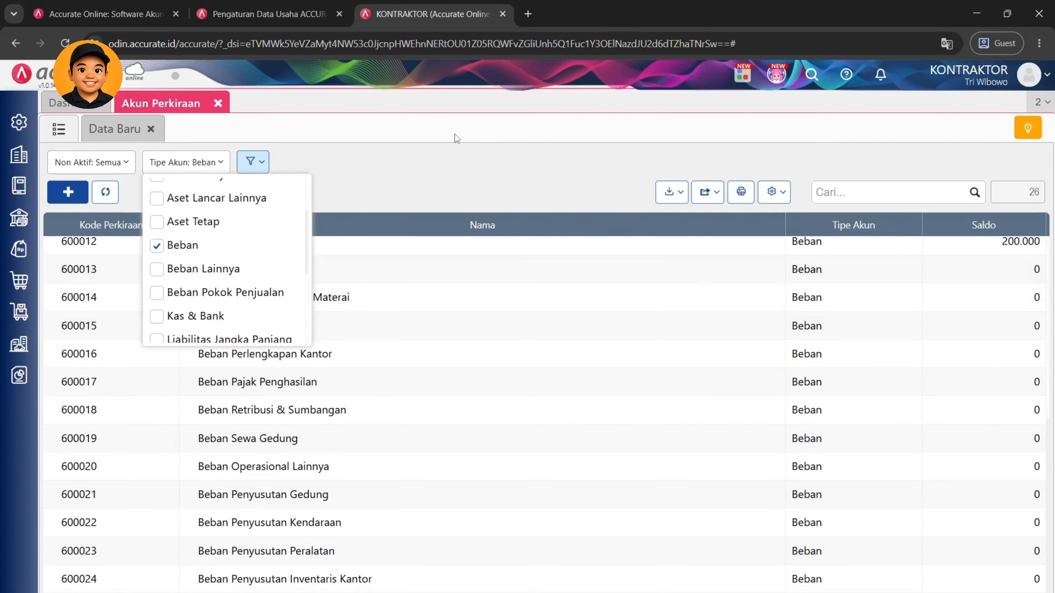
pyautogui.click(488, 167)
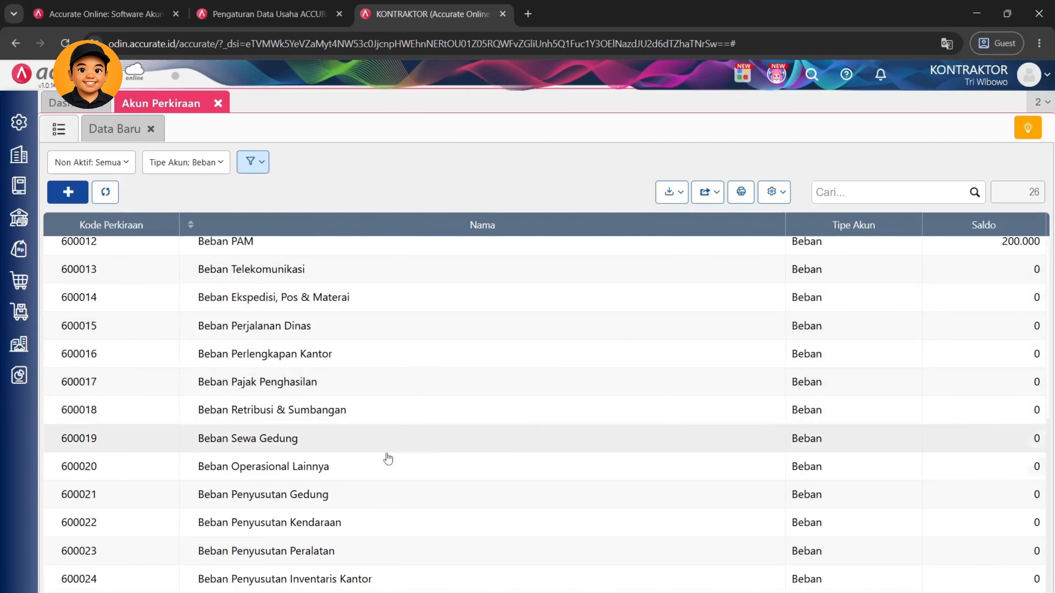
# Look through the Beban accounts and clear the Tipe Akun filter so the list shows Semua
pyautogui.scroll(3, 125, 499)
pyautogui.scroll(4, 148, 490)
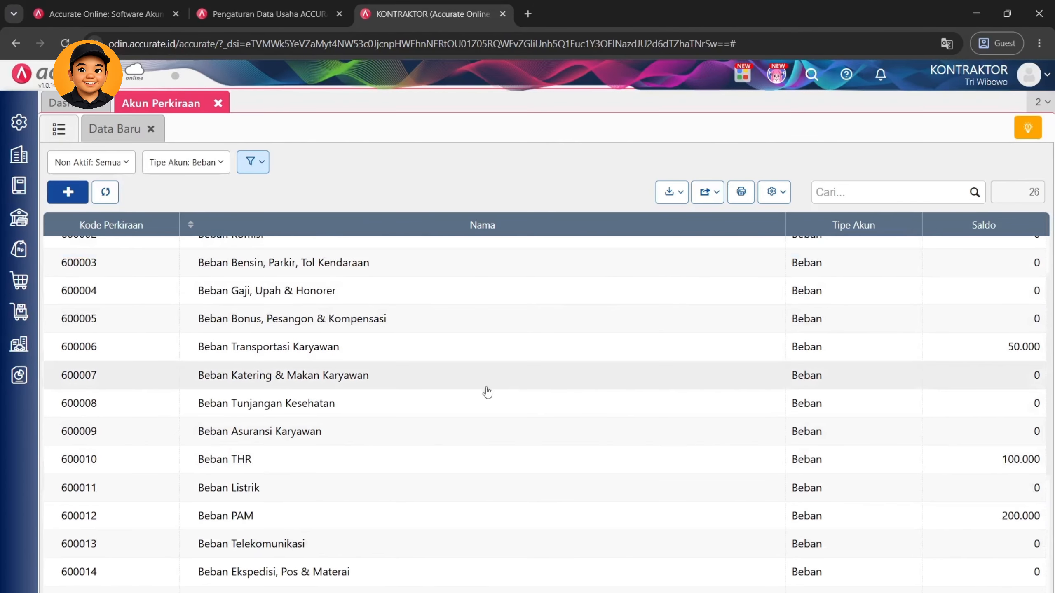
pyautogui.scroll(-2, 283, 438)
pyautogui.scroll(-2, 284, 439)
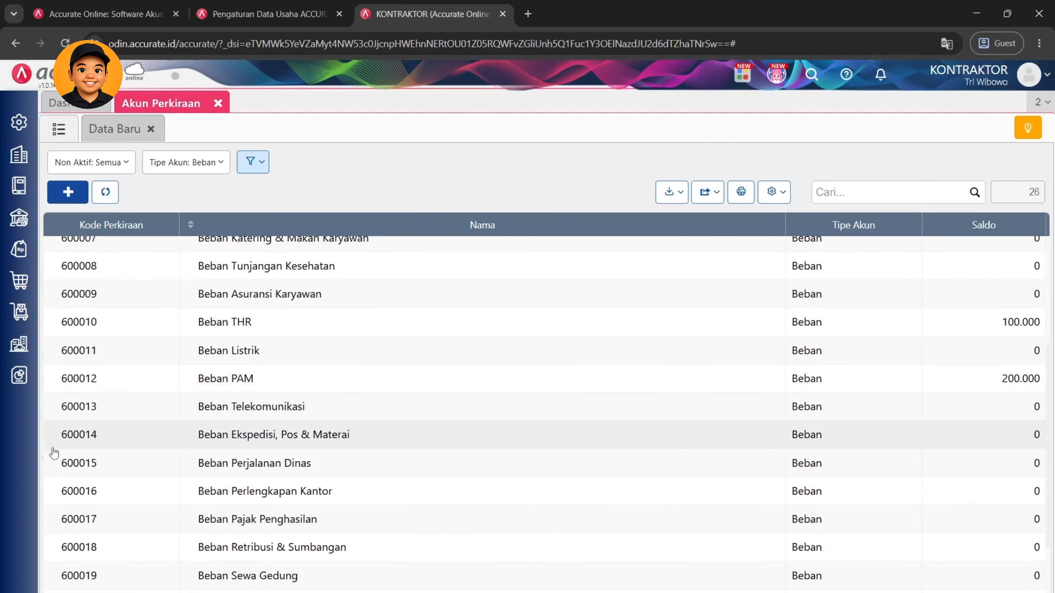
pyautogui.click(206, 163)
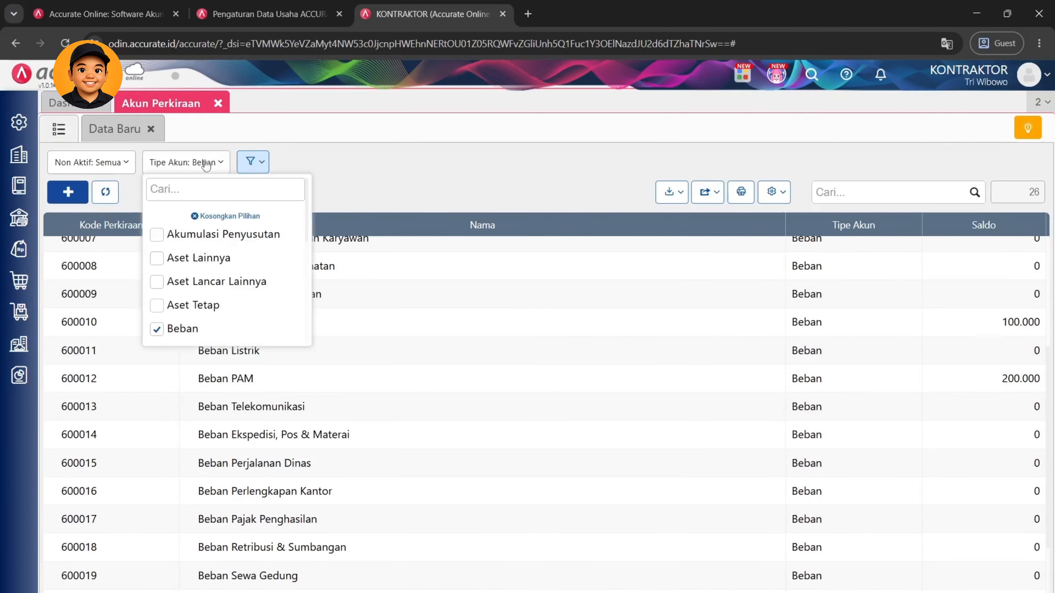
pyautogui.click(208, 216)
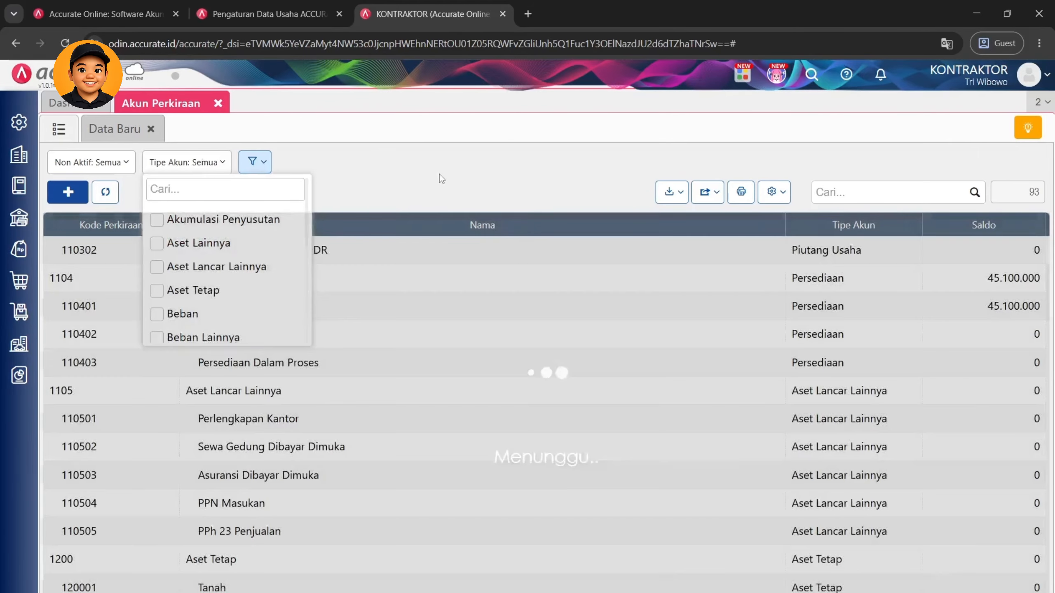
pyautogui.click(440, 175)
pyautogui.scroll(5, 431, 372)
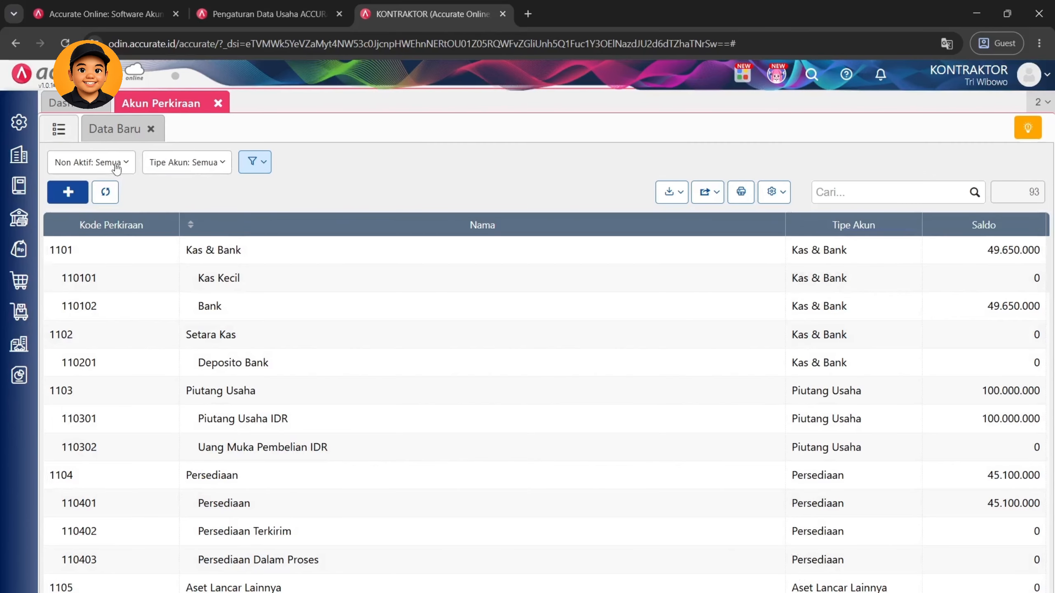
# View the Tipe Akun options in the new account form and close the list without changing the selection
pyautogui.click(132, 130)
pyautogui.click(245, 182)
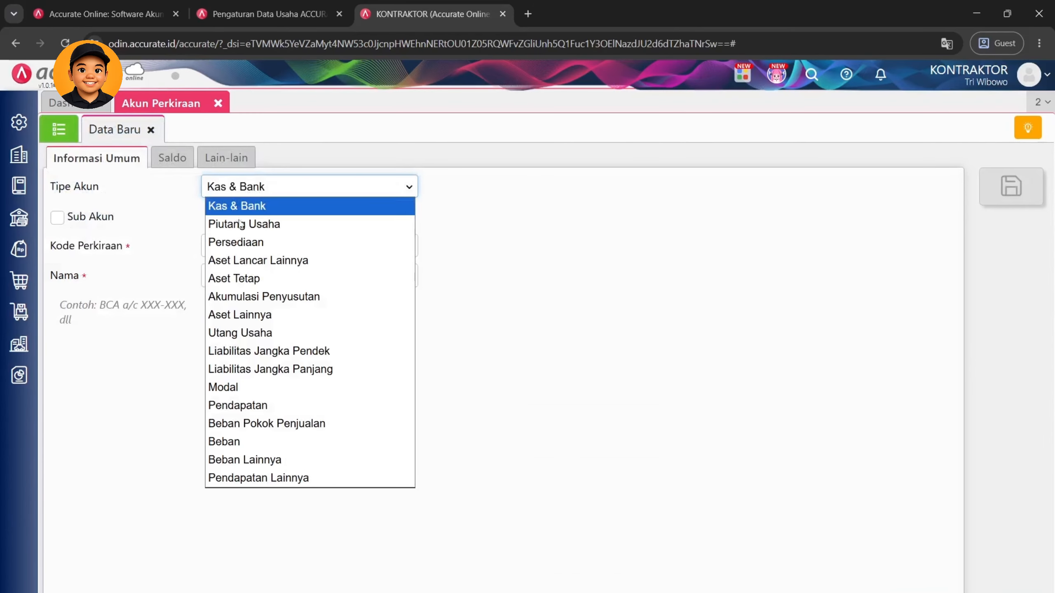
pyautogui.click(734, 333)
# Switch to the Excel import template, check the Kas/Bank code on the explanation sheet and enter BANK as Tipe Akun in cell A2
pyautogui.hotkey('alt', 'Tab')
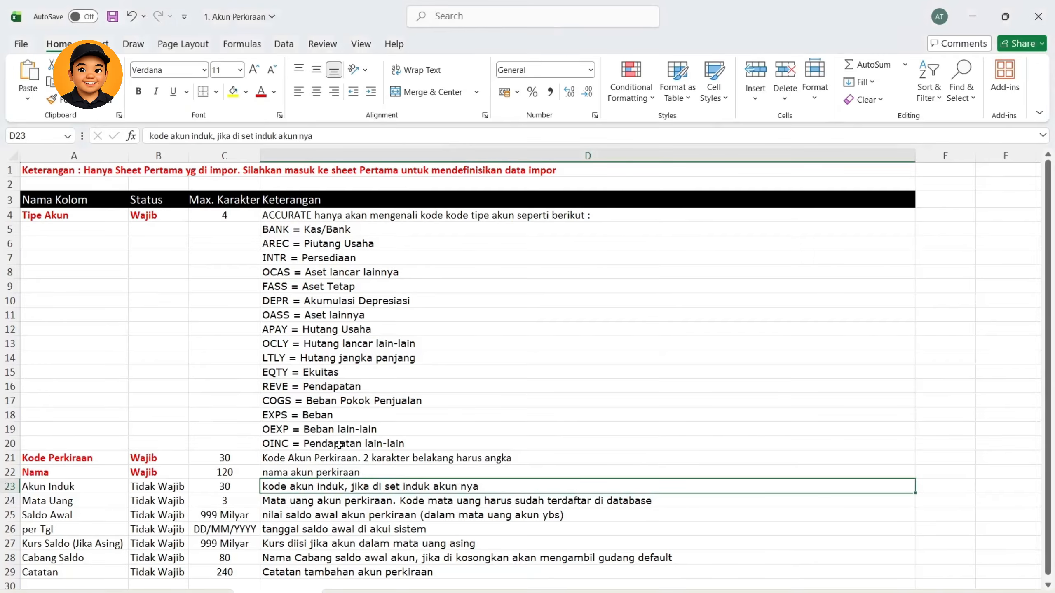
pyautogui.click(339, 227)
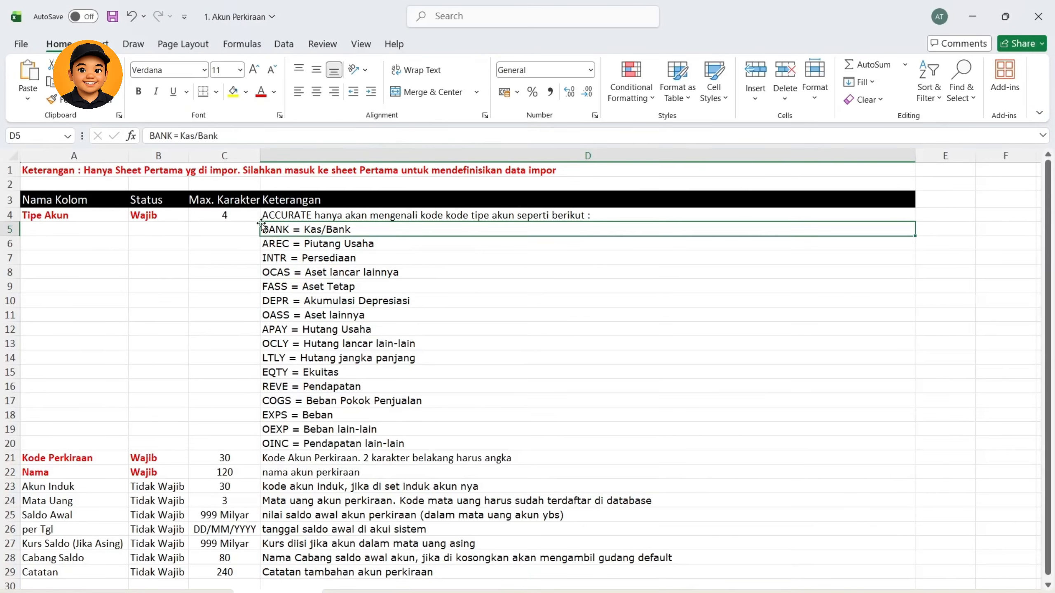
pyautogui.click(154, 592)
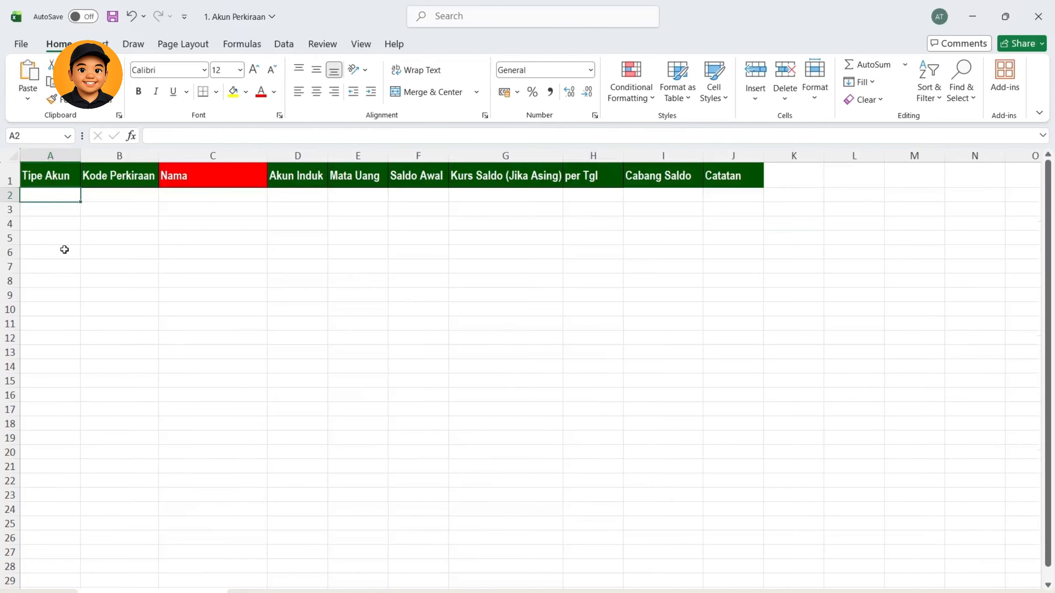
pyautogui.write('BANK')
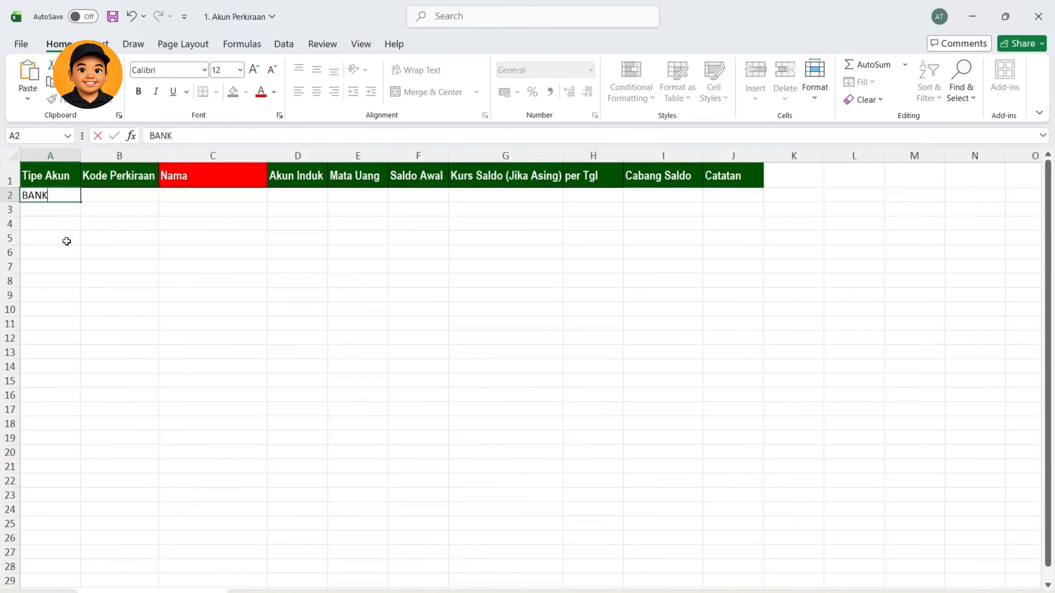
pyautogui.click(187, 178)
pyautogui.click(133, 195)
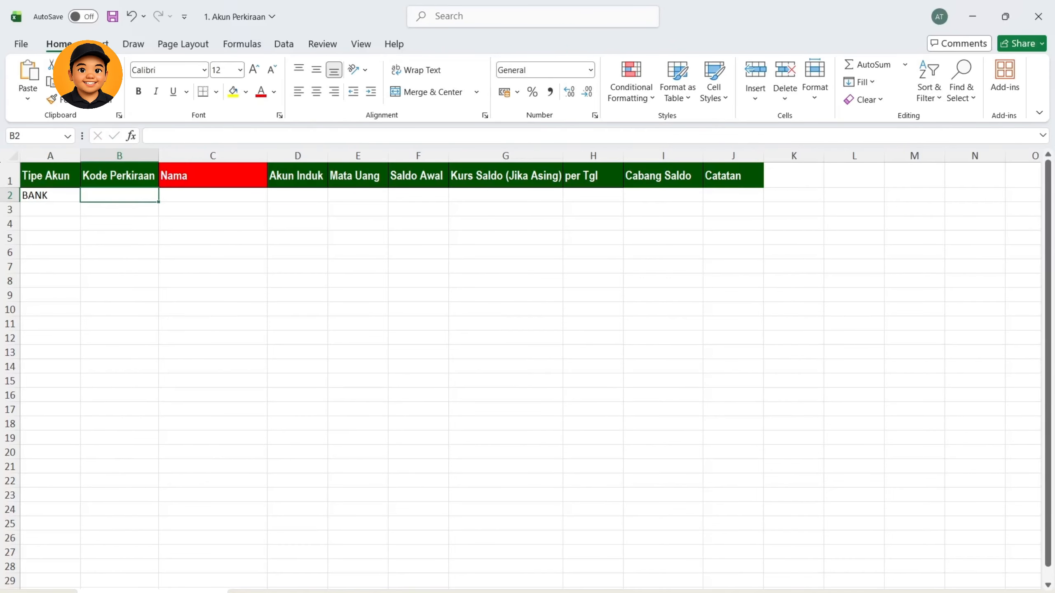
# Switch to Accurate Online and go back to the account list to check the existing Kas & Bank codes
pyautogui.hotkey('ctrl', 'pagedown')
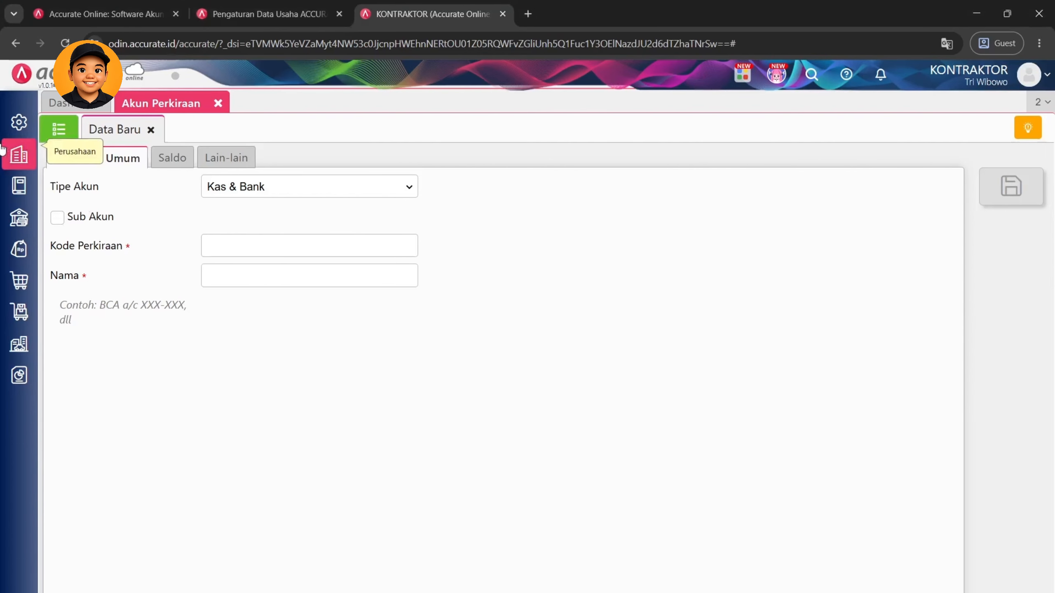
pyautogui.click(18, 121)
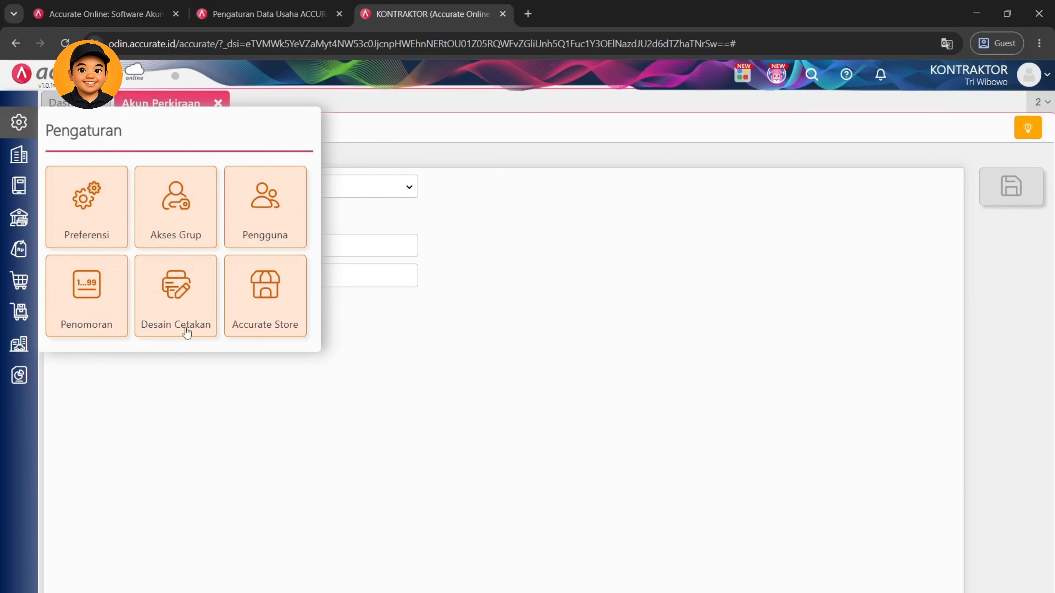
pyautogui.click(576, 314)
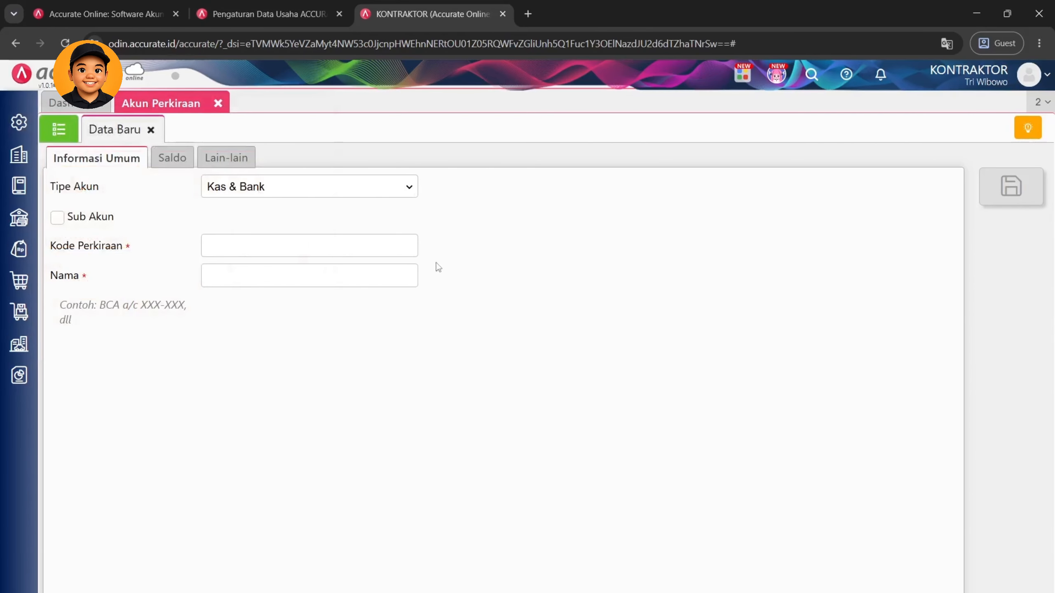
pyautogui.click(54, 129)
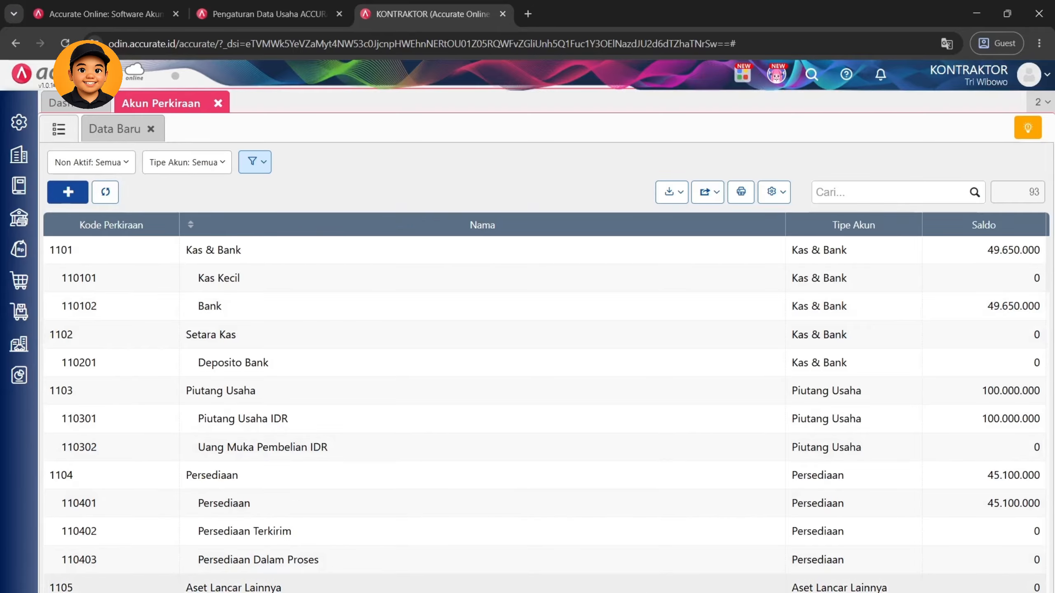
# Return to the Excel template and enter 110103 as the Kode Perkiraan in cell B2
pyautogui.click(557, 592)
pyautogui.click(98, 590)
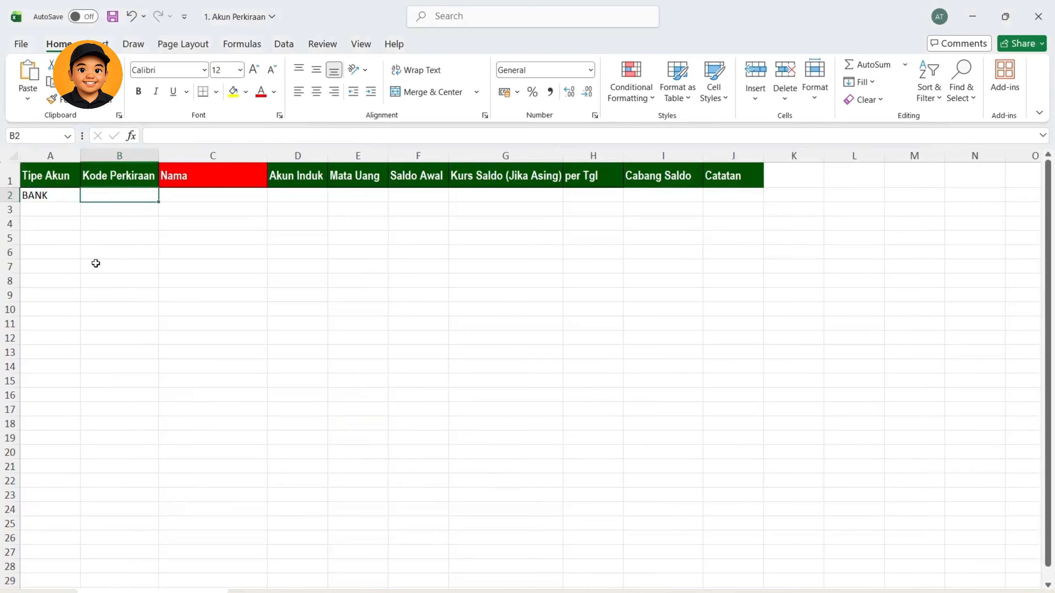
pyautogui.write('110103')
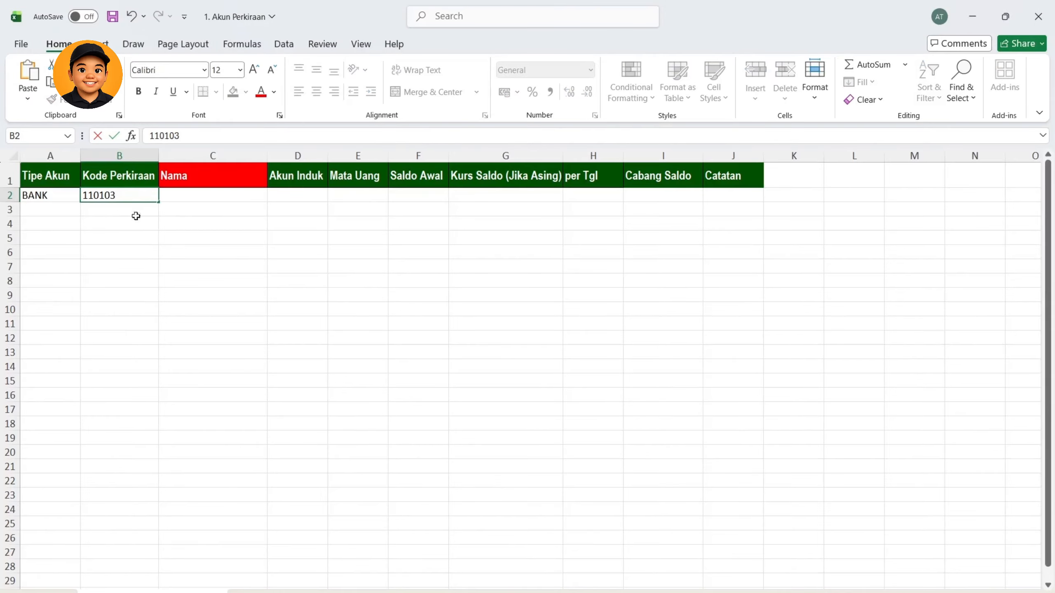
pyautogui.click(196, 198)
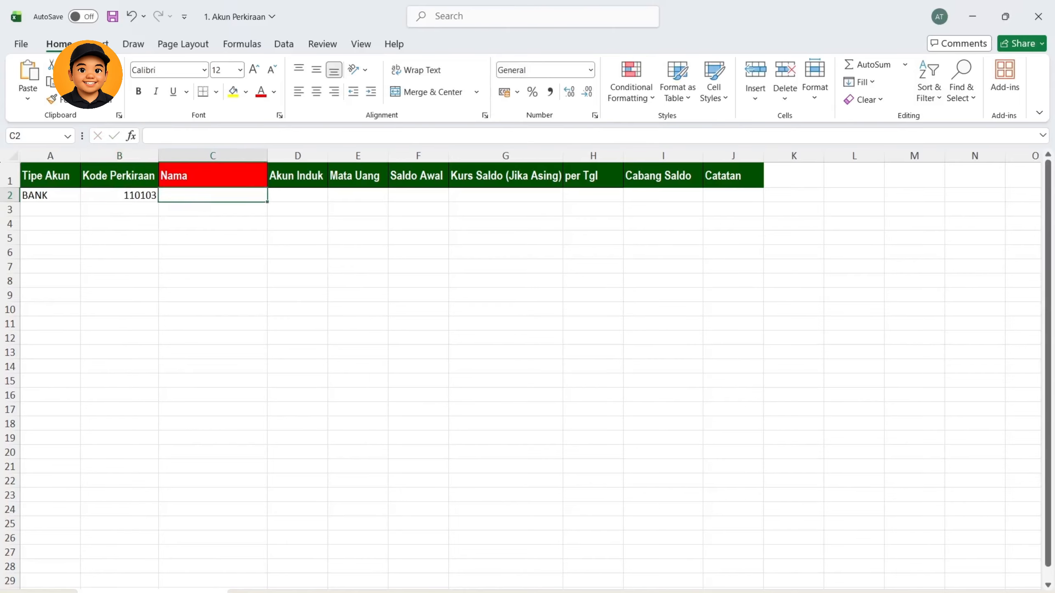
pyautogui.moveTo(769, 592)
pyautogui.click(770, 561)
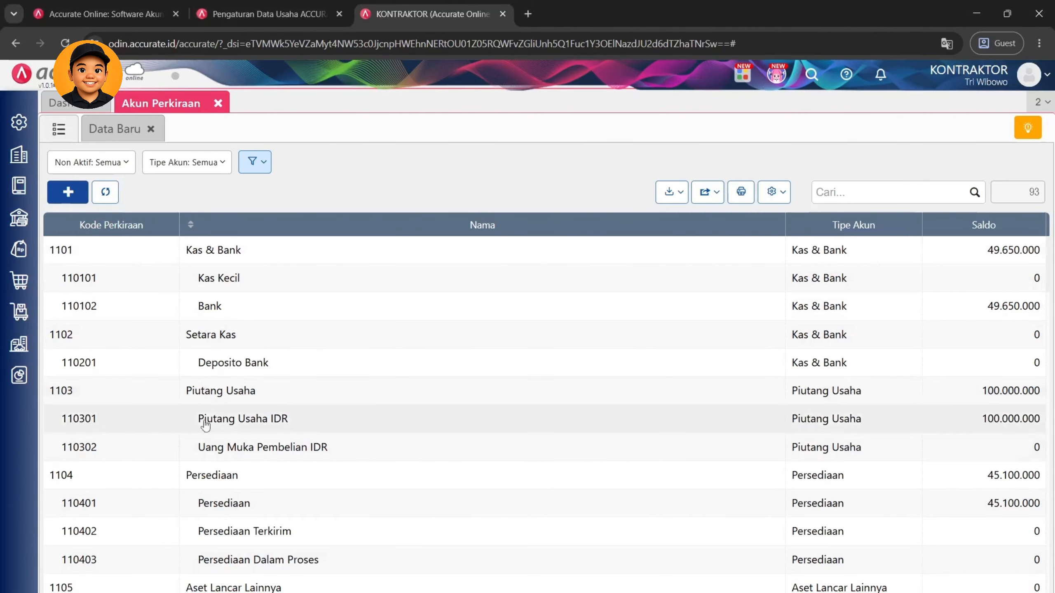
pyautogui.click(794, 592)
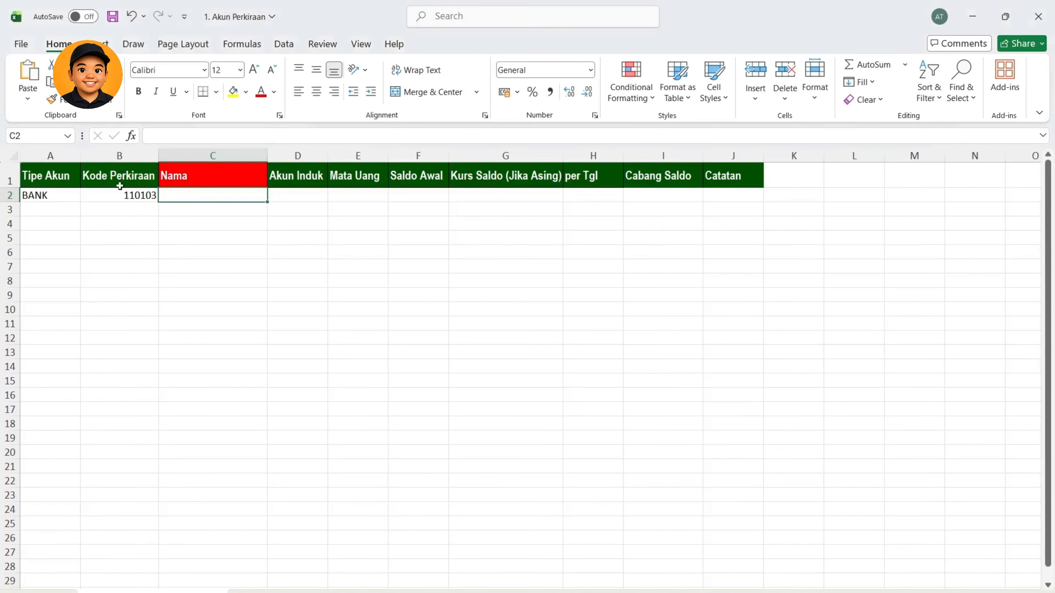
pyautogui.click(130, 196)
pyautogui.click(189, 137)
pyautogui.hotkey('ctrl', 'a')
pyautogui.hotkey('ctrl', 'c')
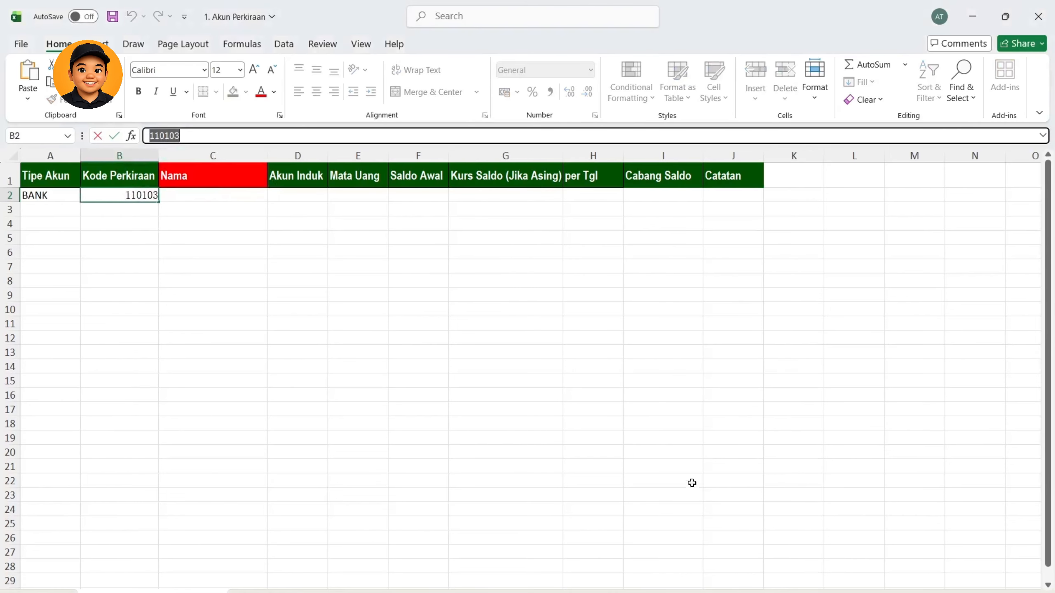
# Search the account list in Accurate Online for 110103 and clear the search
pyautogui.moveTo(771, 592)
pyautogui.click(769, 552)
pyautogui.click(837, 196)
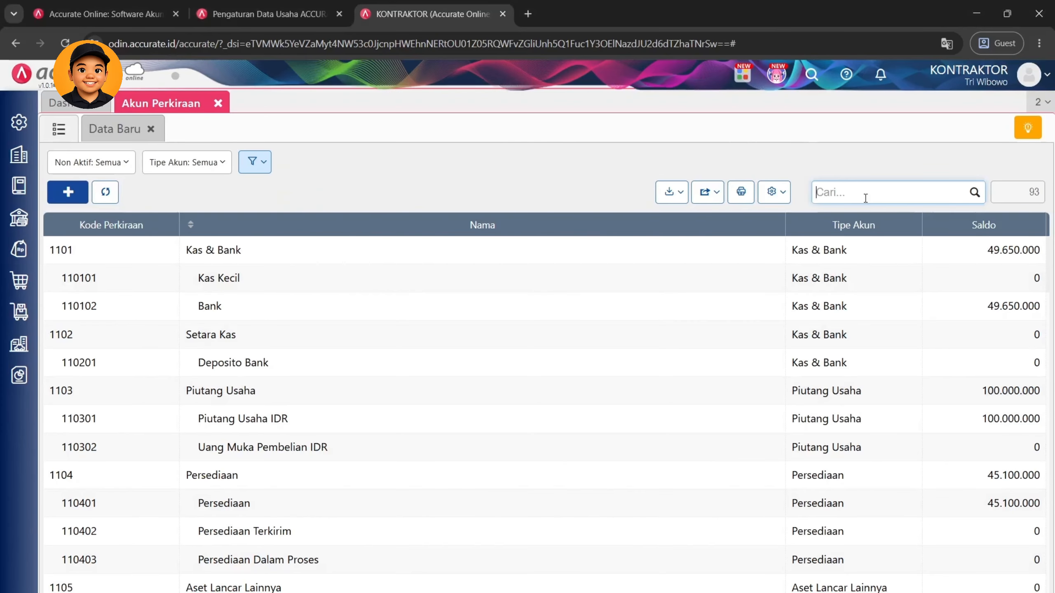
pyautogui.hotkey('ctrl', 'v')
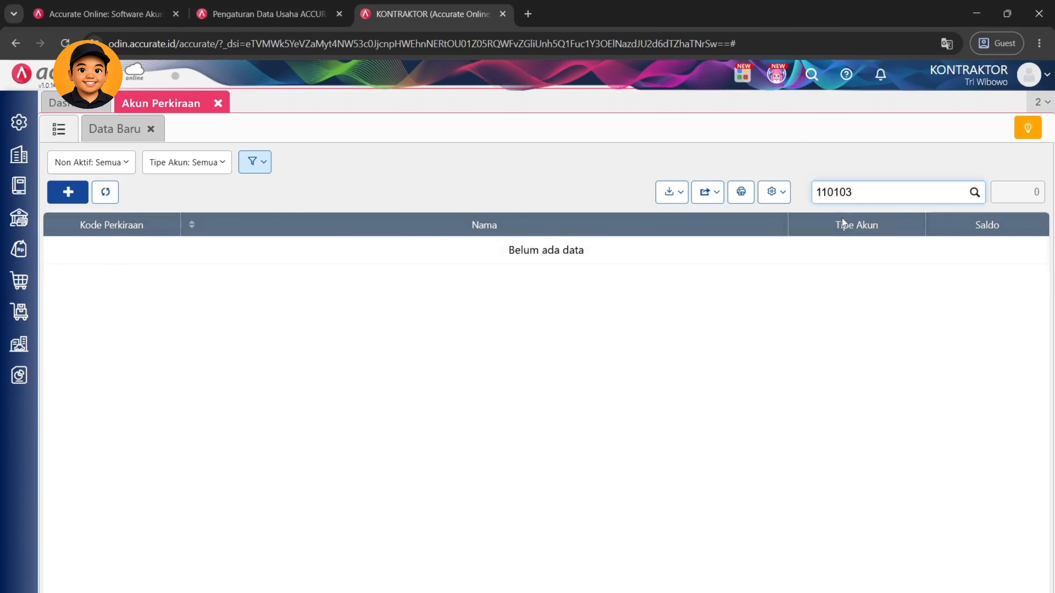
pyautogui.hotkey('ctrl', 'a')
pyautogui.press('BackSpace')
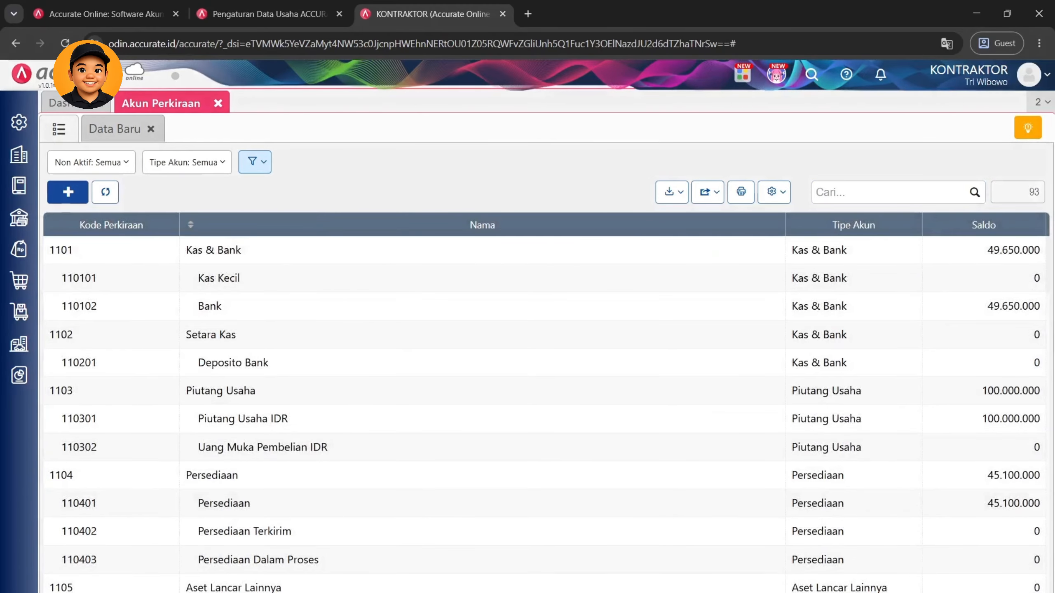
# Switch back to the Excel template and enter Bank 1 as the Nama in cell C2
pyautogui.hotkey('alt', 'Tab')
pyautogui.click(198, 204)
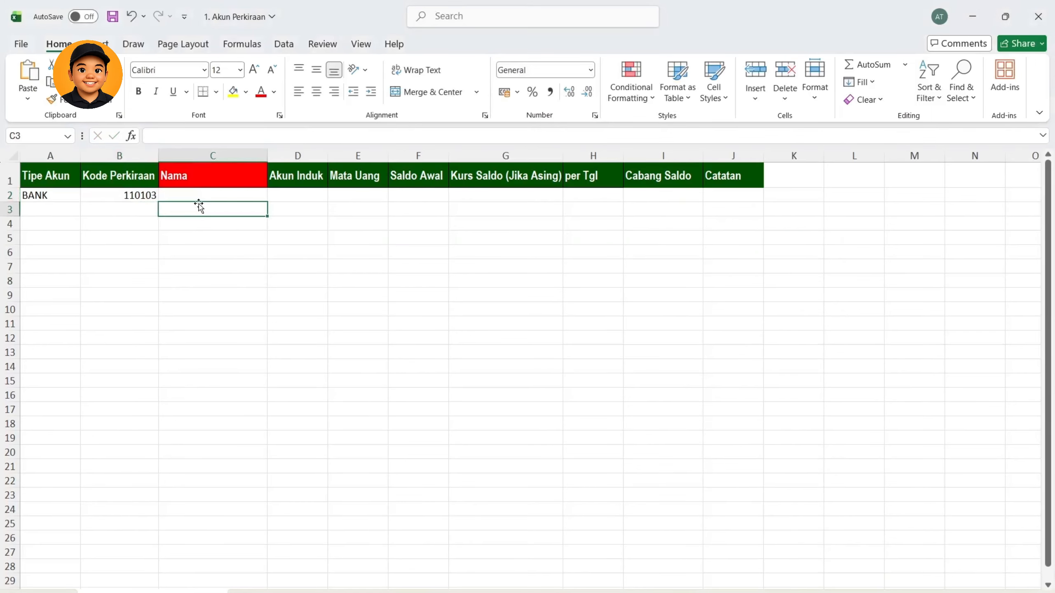
pyautogui.click(192, 193)
pyautogui.write('Bank')
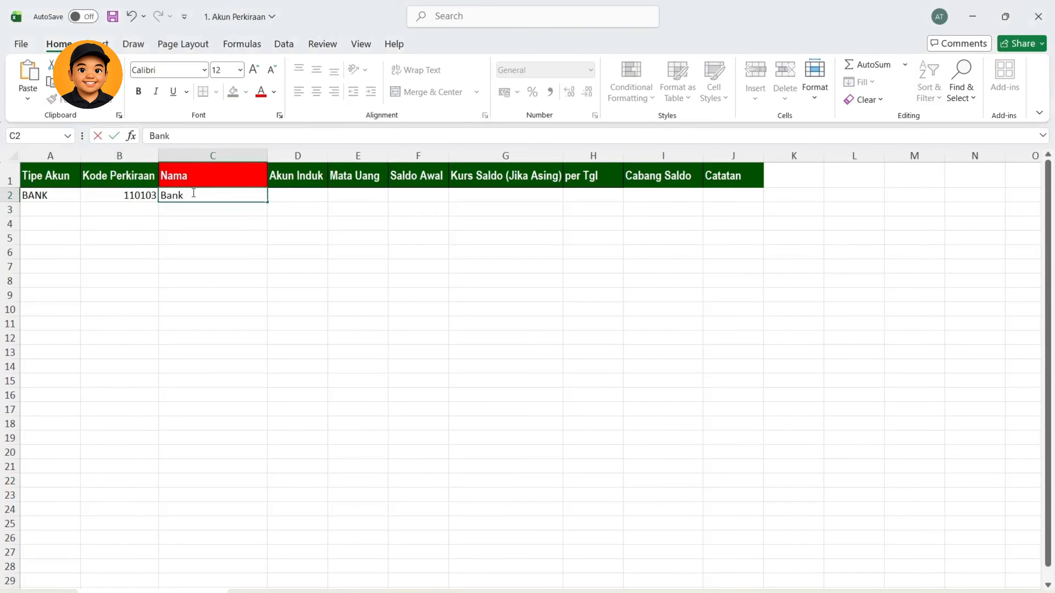
pyautogui.write(' A')
pyautogui.press('BackSpace')
pyautogui.write('1')
pyautogui.press('Return')
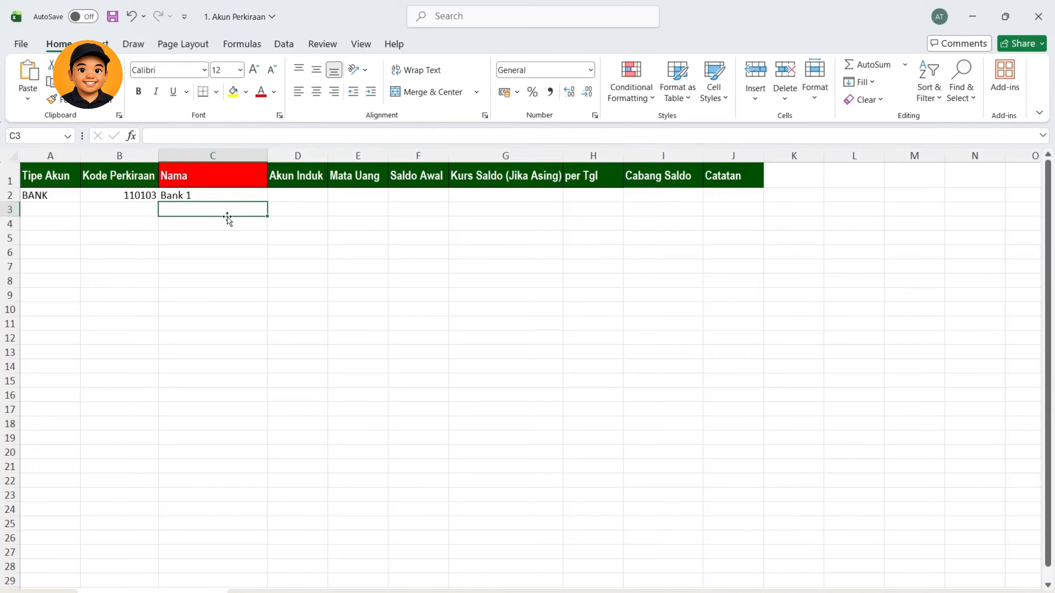
# Try adding (001) after the name Bank 1 in cell C2, and remove the addition
pyautogui.click(213, 192)
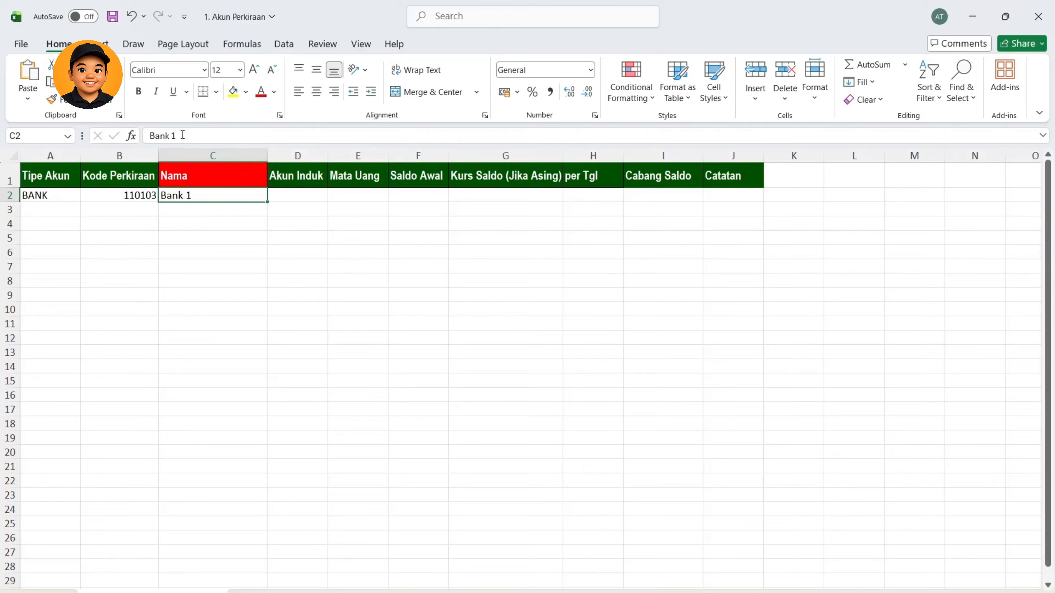
pyautogui.click(222, 138)
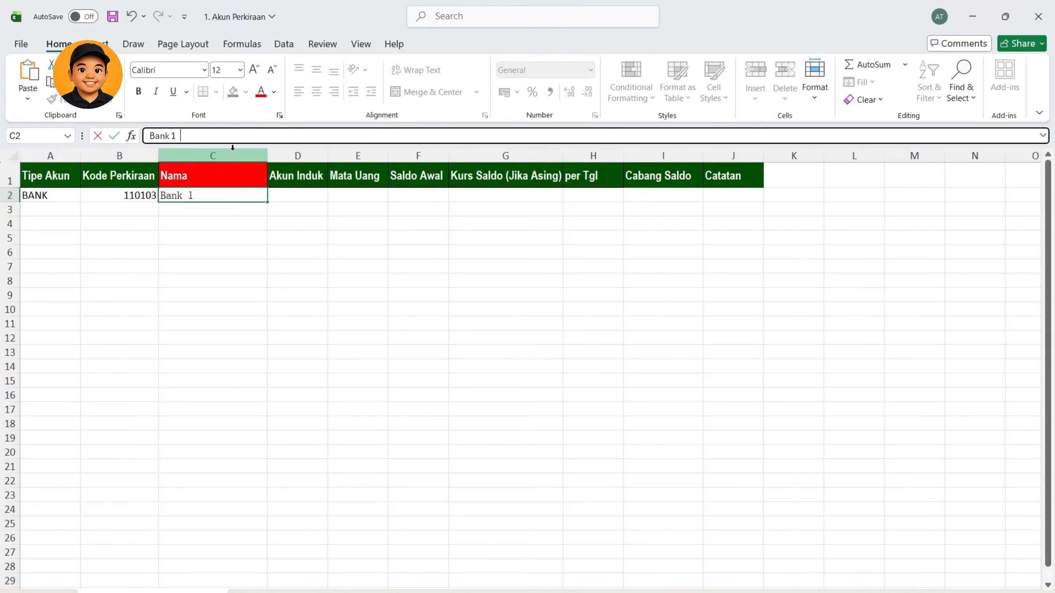
pyautogui.press('BackSpace')
pyautogui.write('(001)')
pyautogui.click(235, 221)
pyautogui.click(238, 195)
pyautogui.moveTo(224, 138); pyautogui.dragTo(181, 141)
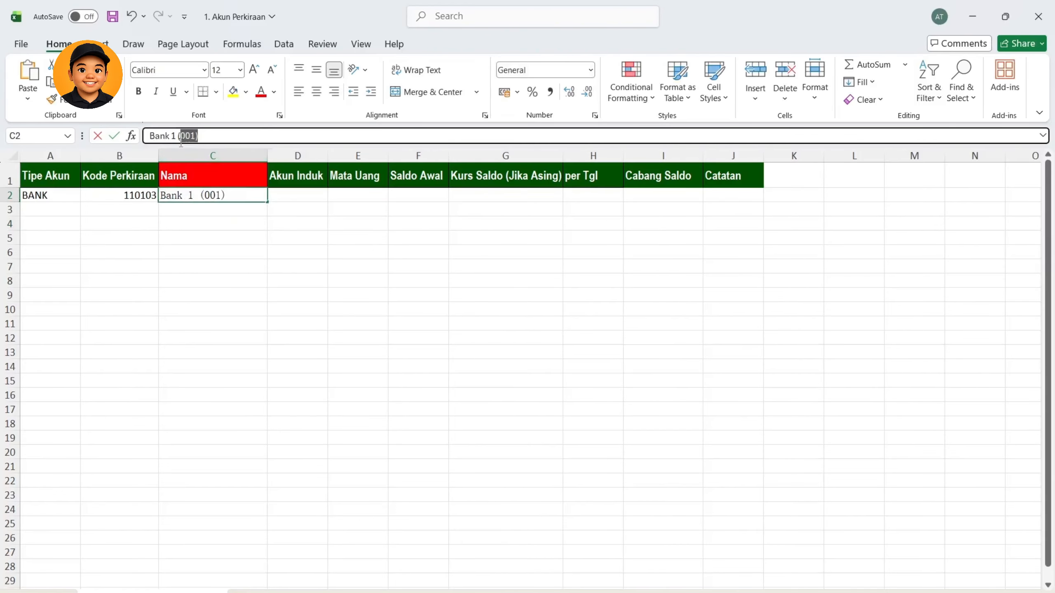
pyautogui.press('BackSpace')
pyautogui.press('Return')
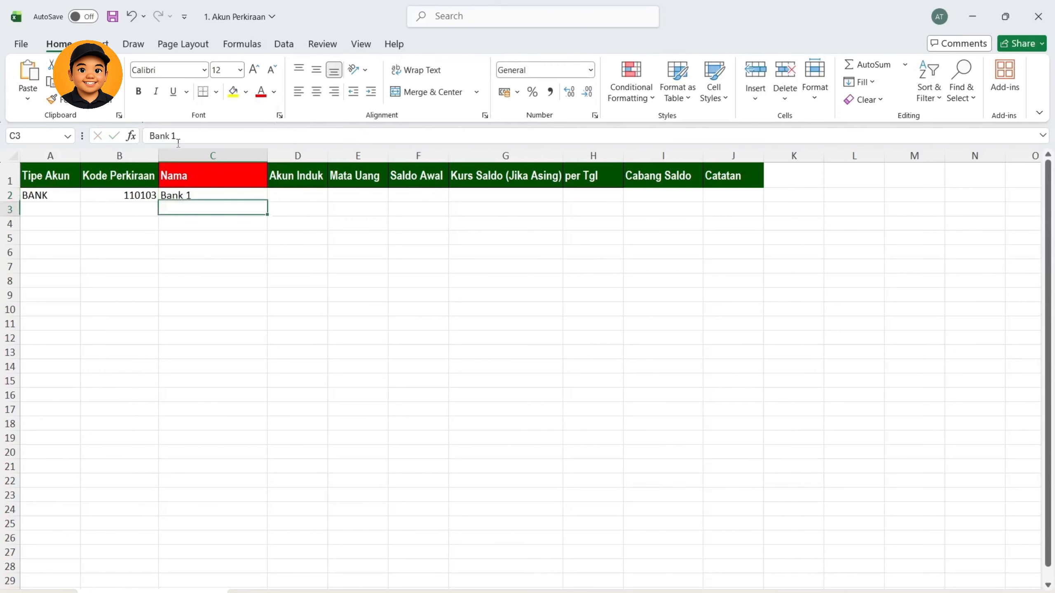
# Check the Akun Induk column's description on the template's guide sheet
pyautogui.click(329, 265)
pyautogui.click(306, 197)
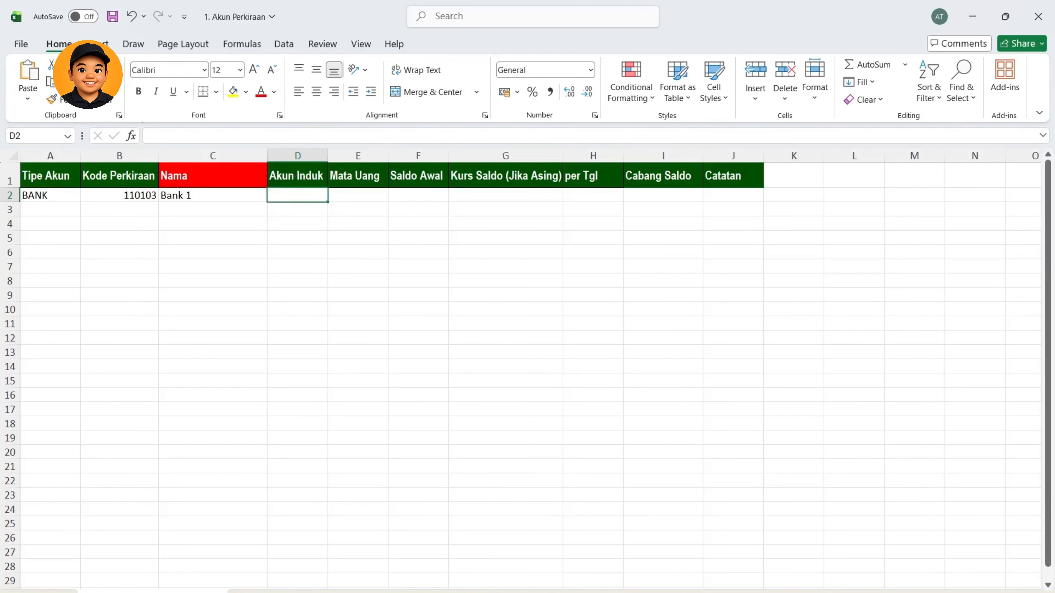
pyautogui.hotkey('ctrl', 'pagedown')
pyautogui.scroll(-1, 125, 445)
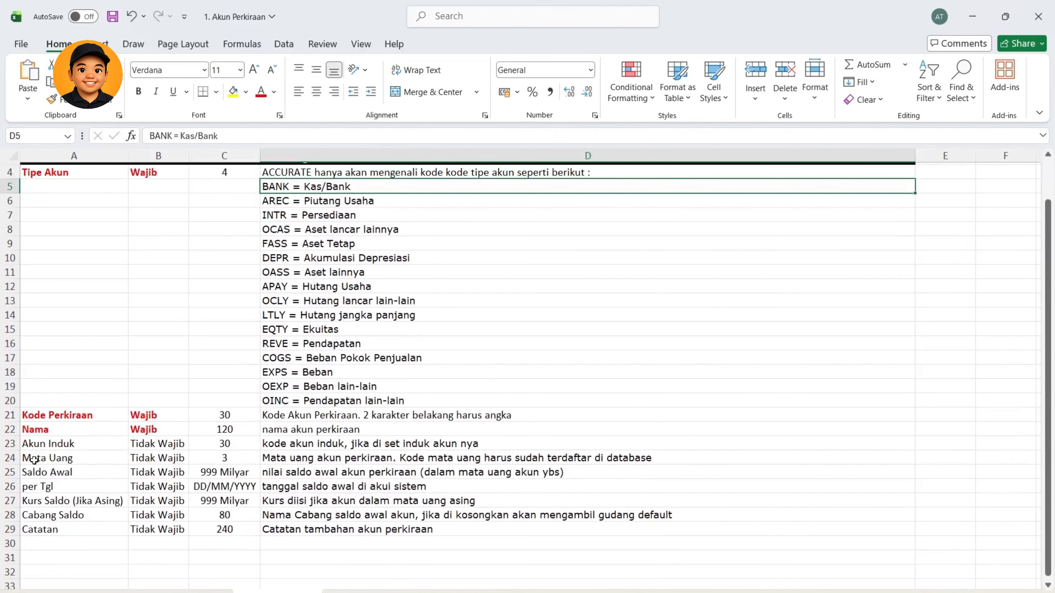
pyautogui.click(69, 442)
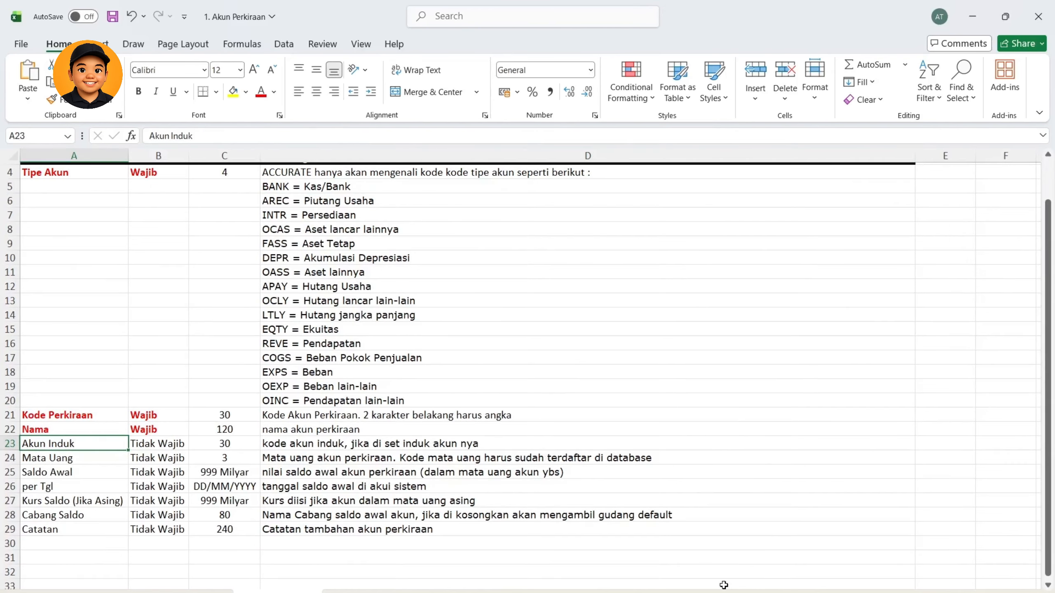
# Look up the bank accounts' parent code in Accurate Online, and enter 1101 as the Akun Induk in the Excel template's cell D2
pyautogui.moveTo(769, 588)
pyautogui.click(768, 548)
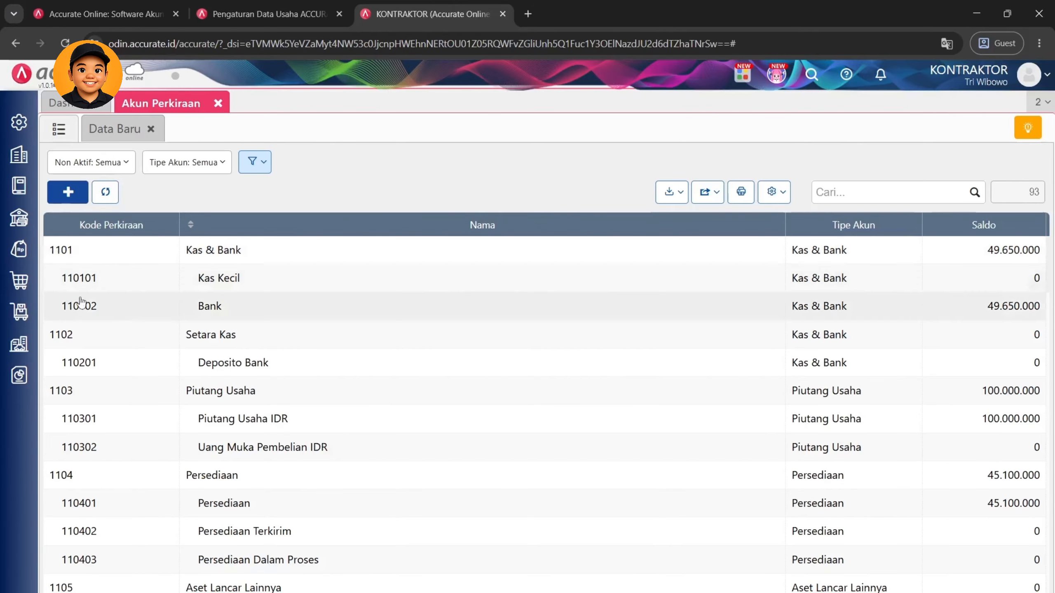
pyautogui.click(661, 590)
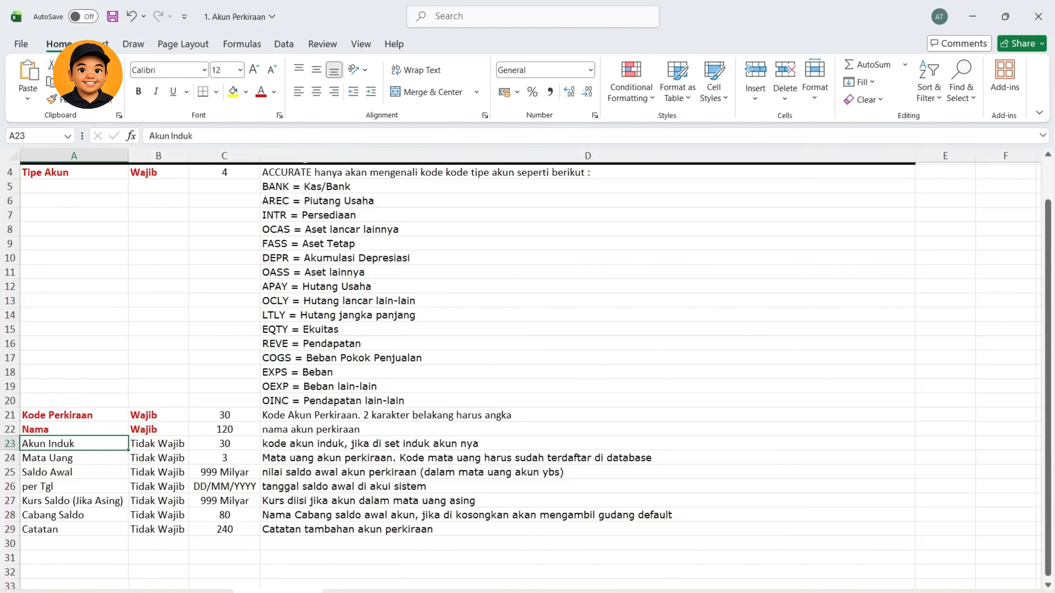
pyautogui.hotkey('ctrl', 'pageup')
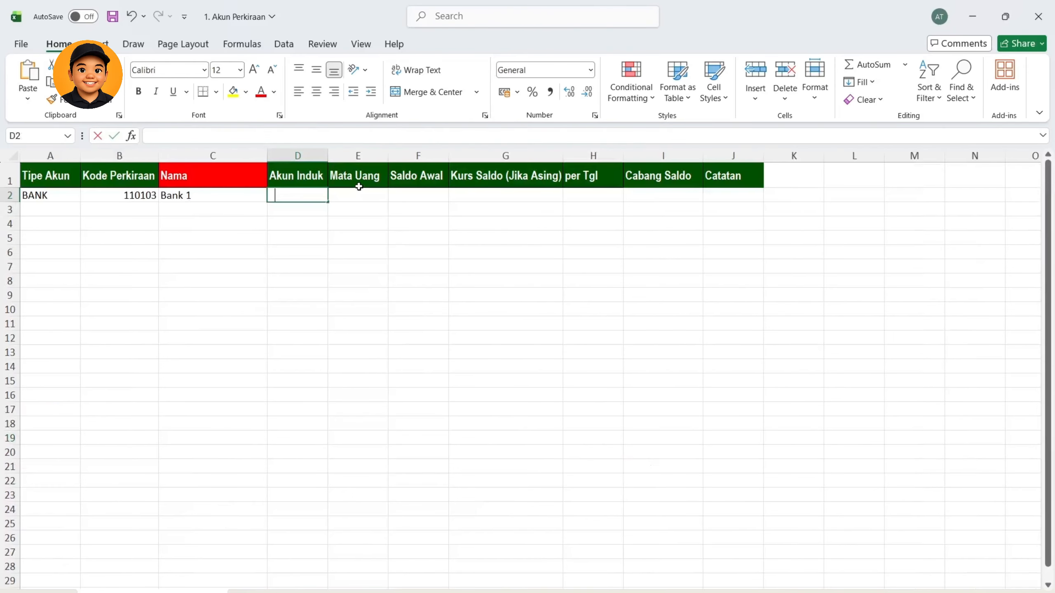
pyautogui.write('1101')
pyautogui.click(360, 190)
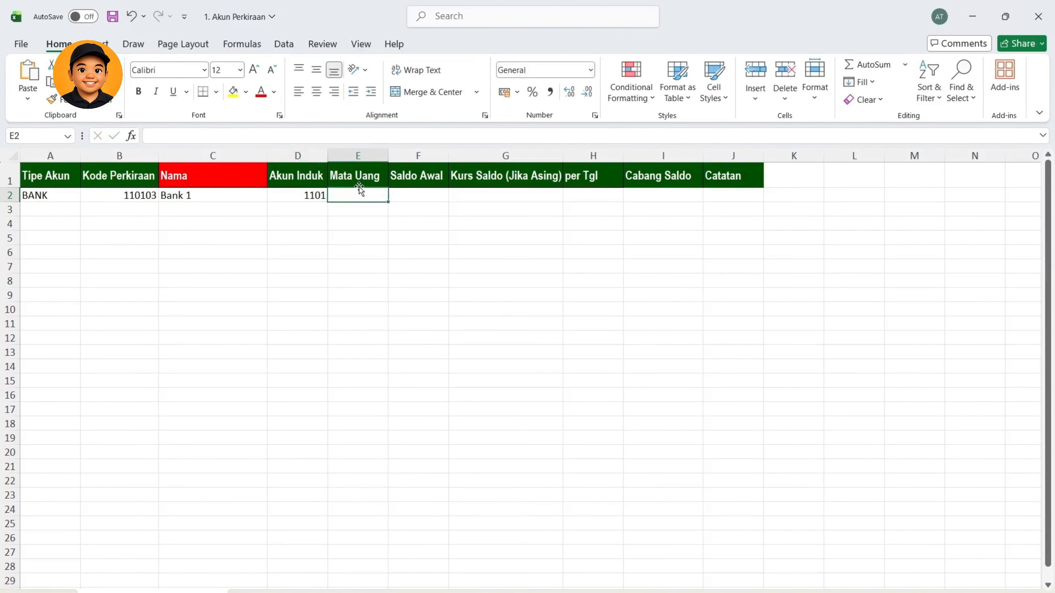
pyautogui.press('Left')
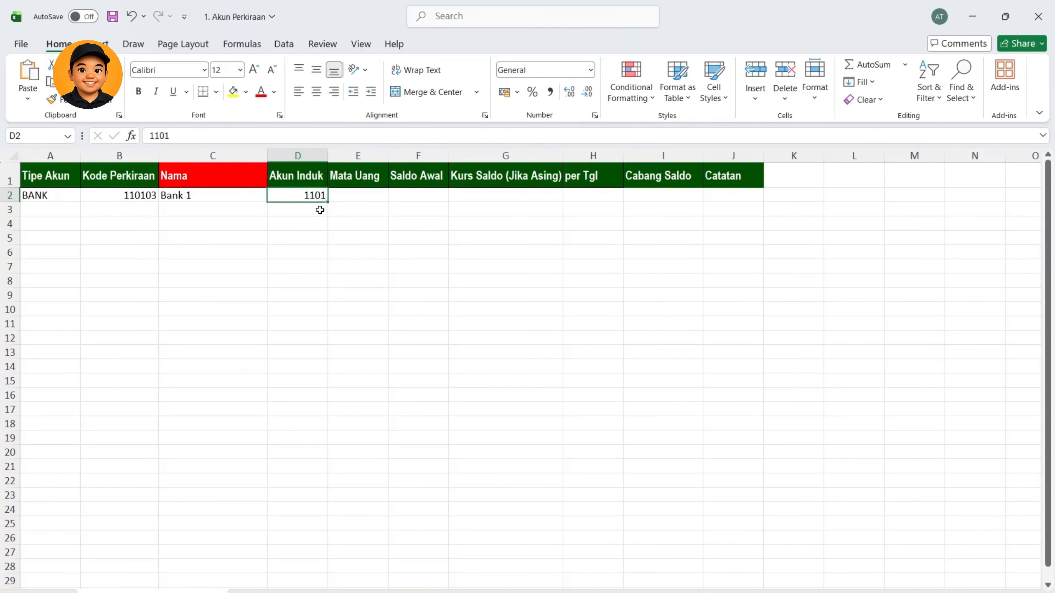
# Enter IDR as the Mata Uang in cell E2 and select the Saldo Awal cell F2
pyautogui.click(366, 194)
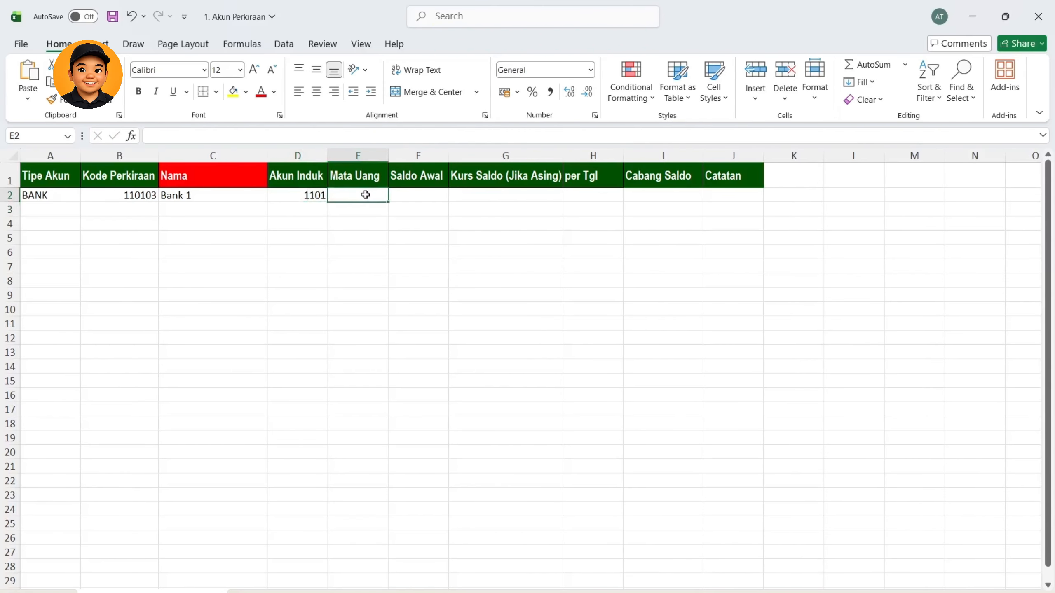
pyautogui.write('IDR')
pyautogui.press('Tab')
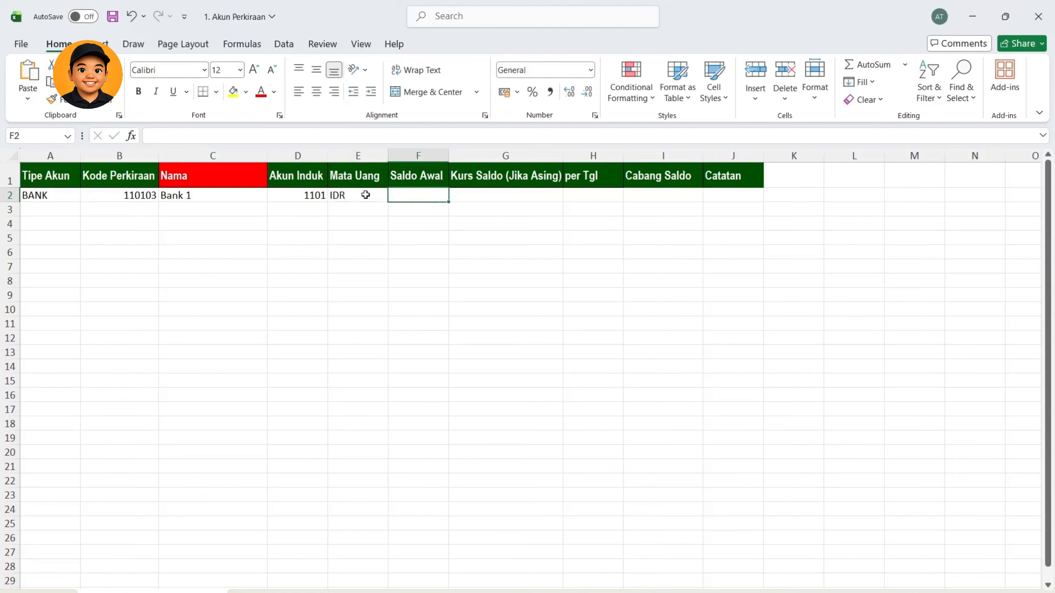
pyautogui.click(478, 197)
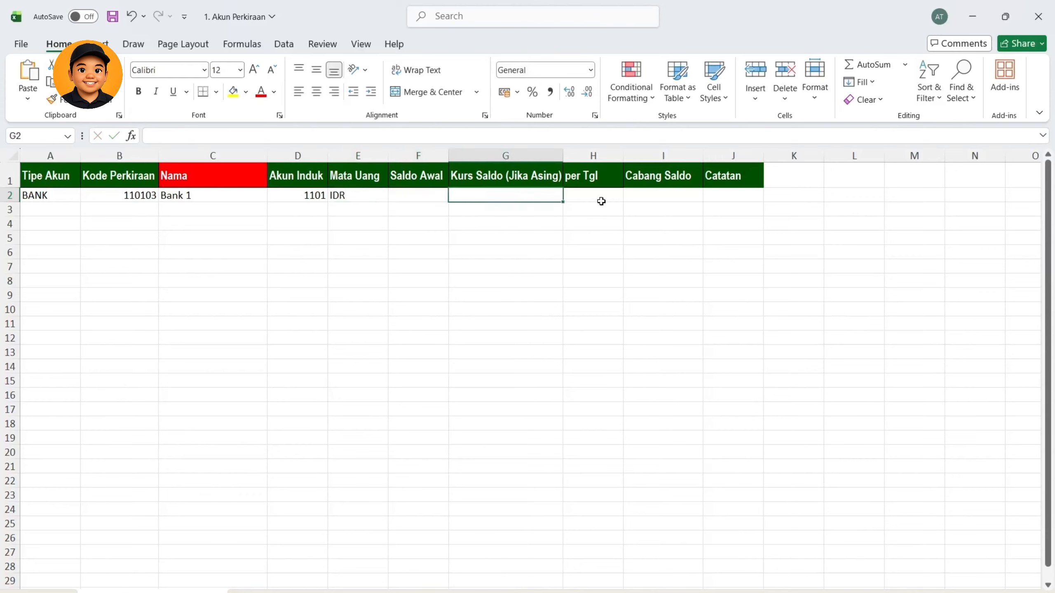
pyautogui.click(600, 201)
pyautogui.click(417, 197)
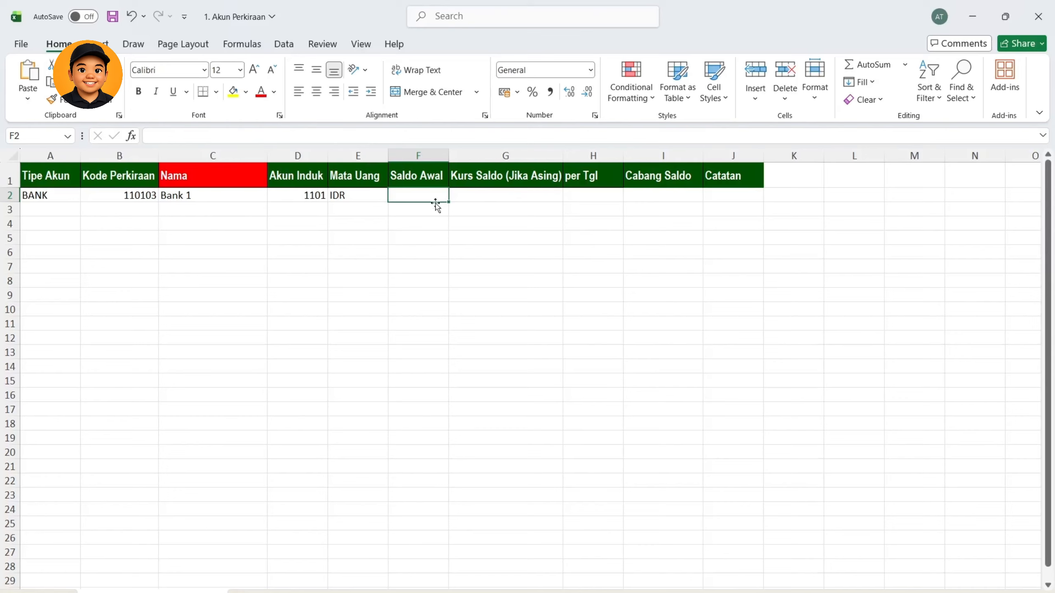
pyautogui.click(415, 221)
pyautogui.click(425, 191)
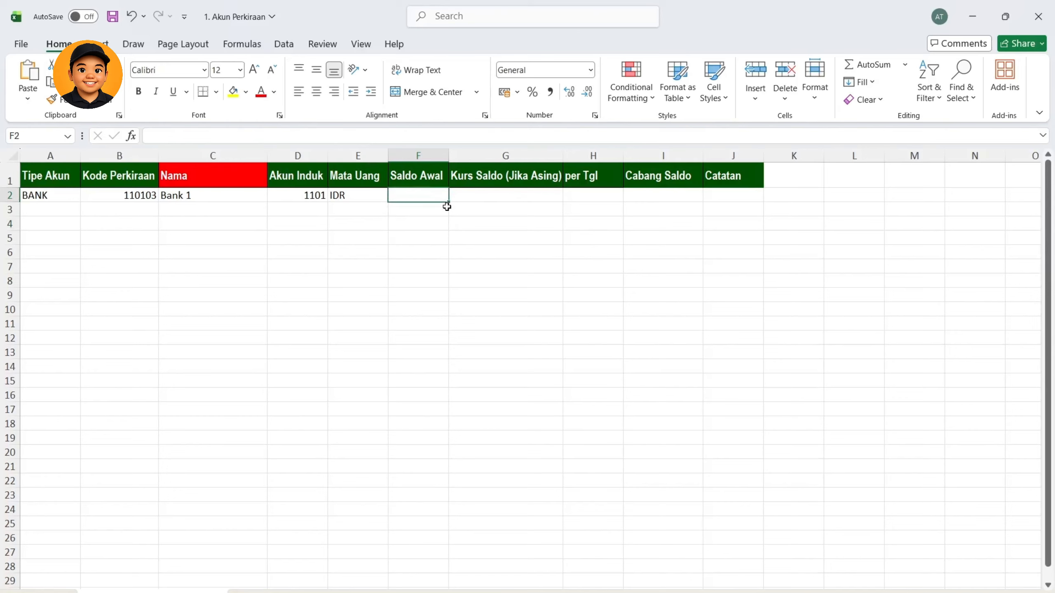
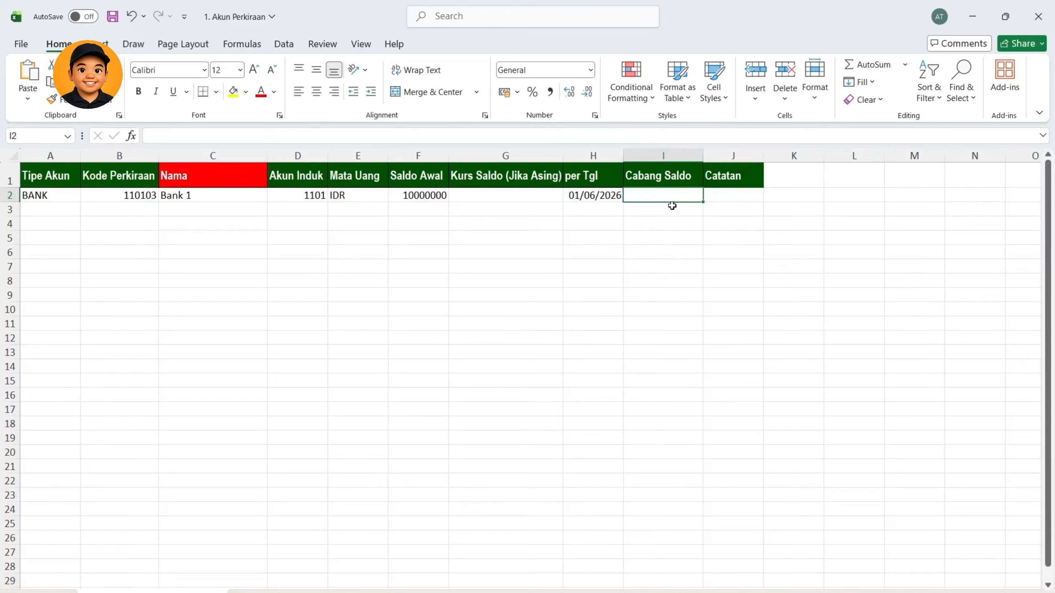
# Enter saldo awal as the Catatan in cell J2
pyautogui.click(731, 197)
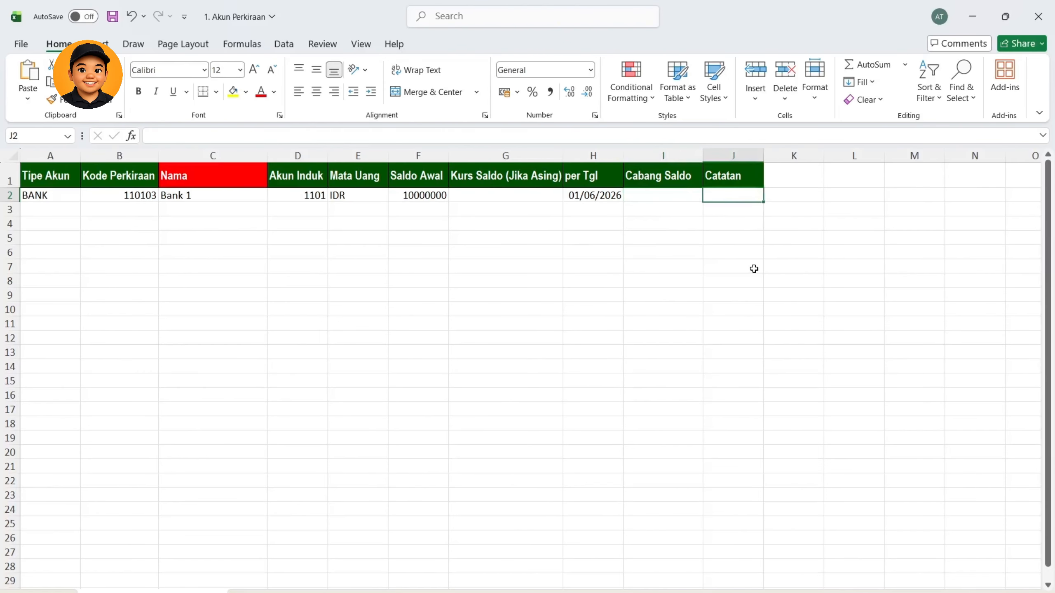
pyautogui.write('saldo awal')
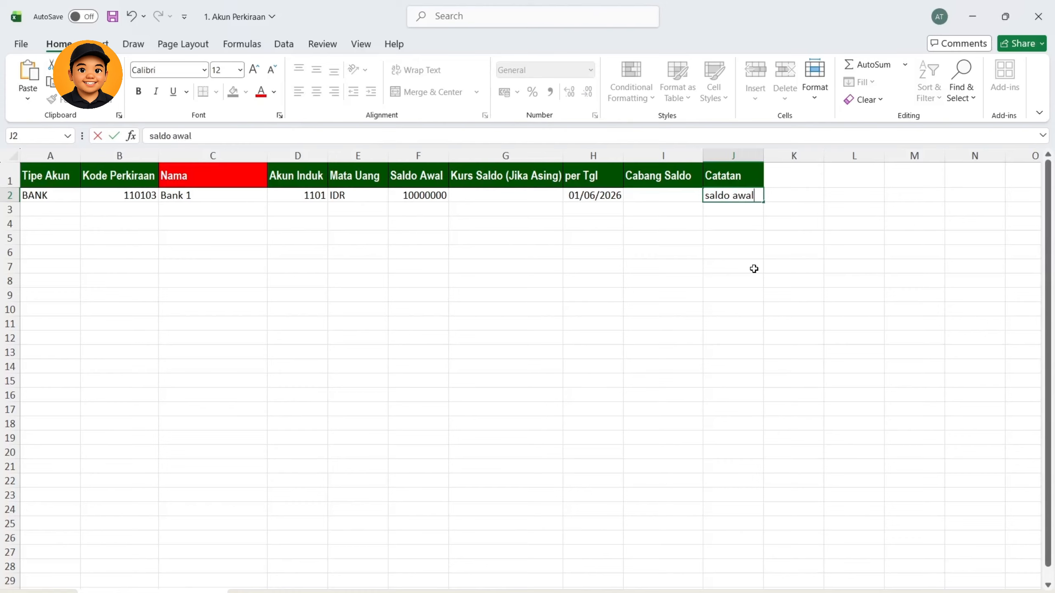
pyautogui.click(233, 222)
# Fill the Tipe Akun BANK and the Kode Perkiraan series from row 2 down to row 4, giving codes 110104 and 110105
pyautogui.click(56, 190)
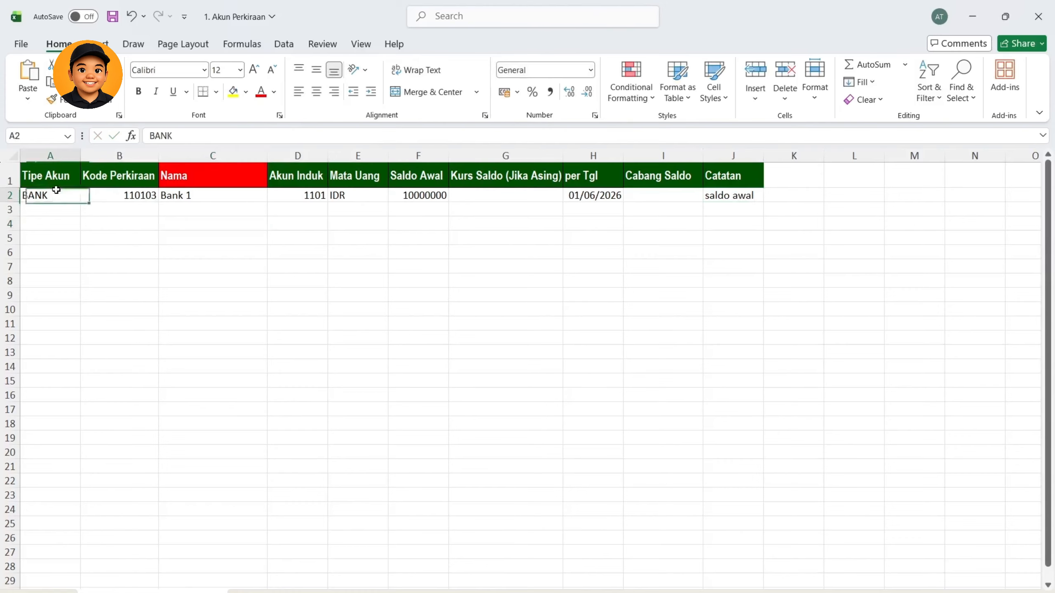
pyautogui.moveTo(82, 204); pyautogui.dragTo(73, 229)
pyautogui.click(149, 197)
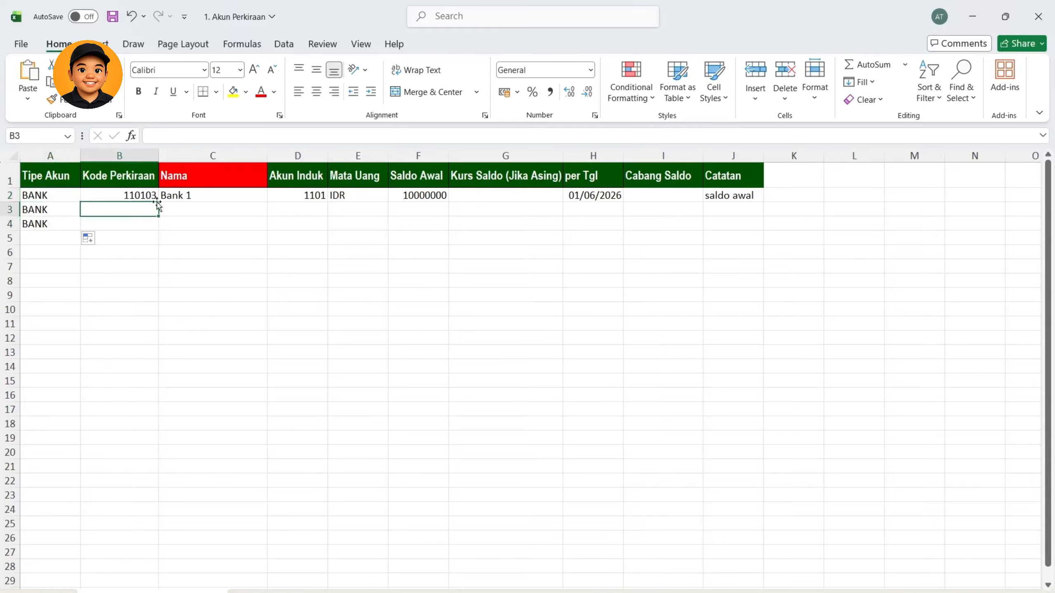
pyautogui.moveTo(158, 203); pyautogui.dragTo(162, 227)
pyautogui.click(212, 210)
# Extend the Nama series from C2 down to row 4 with Bank 2 and Bank 3
pyautogui.click(230, 196)
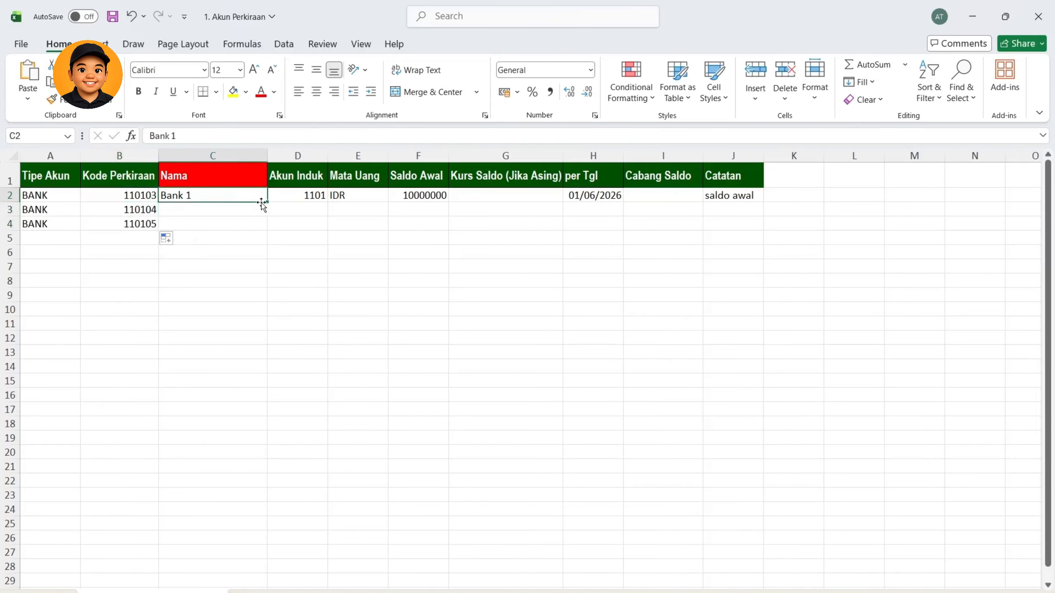
pyautogui.moveTo(267, 203); pyautogui.dragTo(265, 230)
pyautogui.click(321, 211)
pyautogui.click(233, 201)
# Copy the Akun Induk 1101 and the Mata Uang IDR from row 2 down to row 4
pyautogui.click(316, 195)
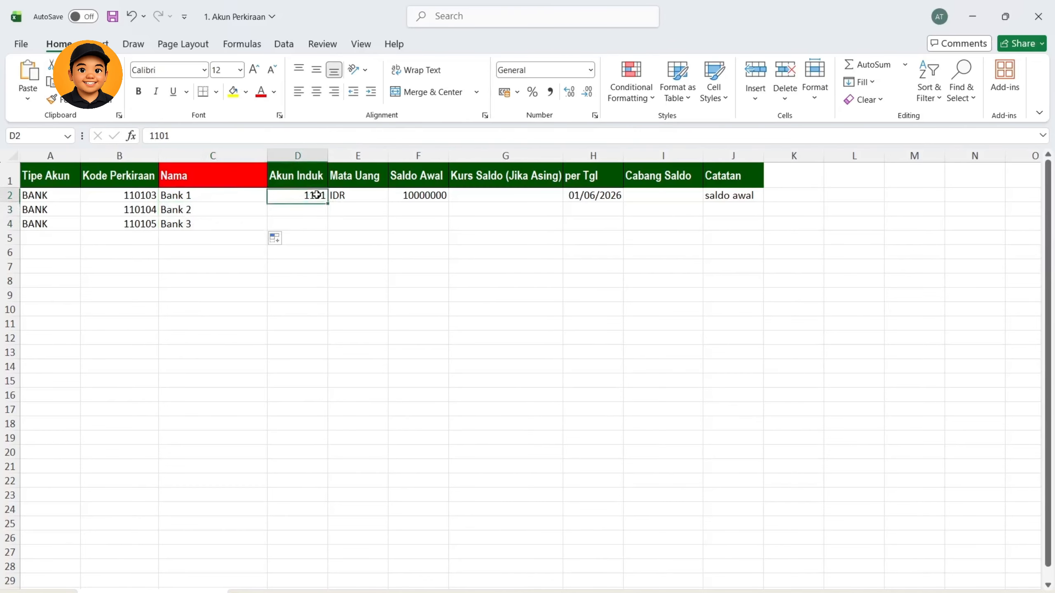
pyautogui.moveTo(328, 203); pyautogui.dragTo(329, 229)
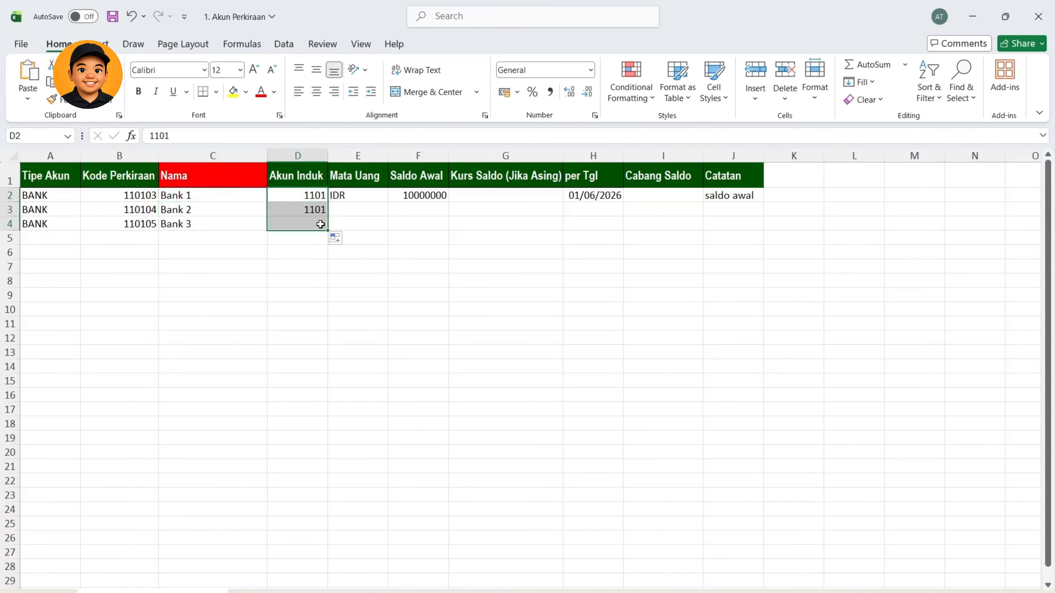
pyautogui.click(356, 209)
pyautogui.click(354, 198)
pyautogui.moveTo(388, 203); pyautogui.dragTo(388, 230)
# Enter Saldo Awal amounts of 500000 for Bank 2 in F3 and 1500000 for Bank 3 in F4
pyautogui.click(438, 210)
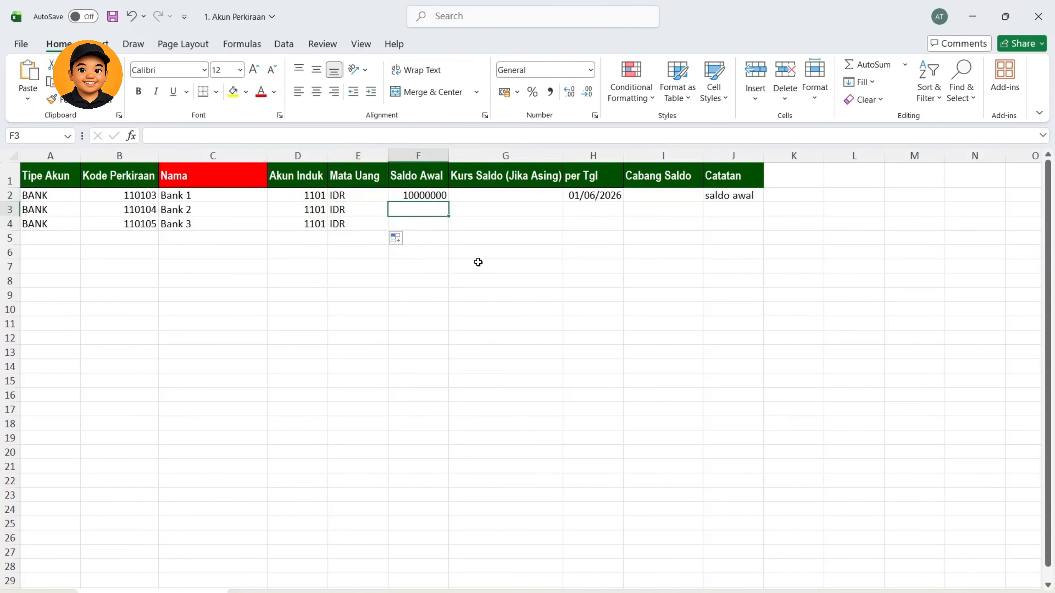
pyautogui.write('500')
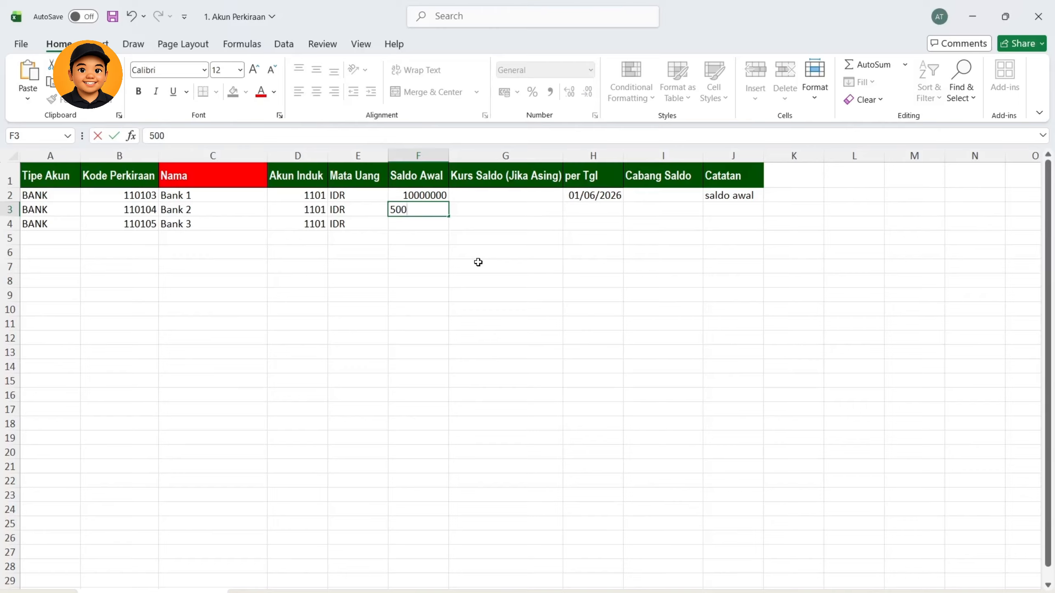
pyautogui.write('000')
pyautogui.press('Return')
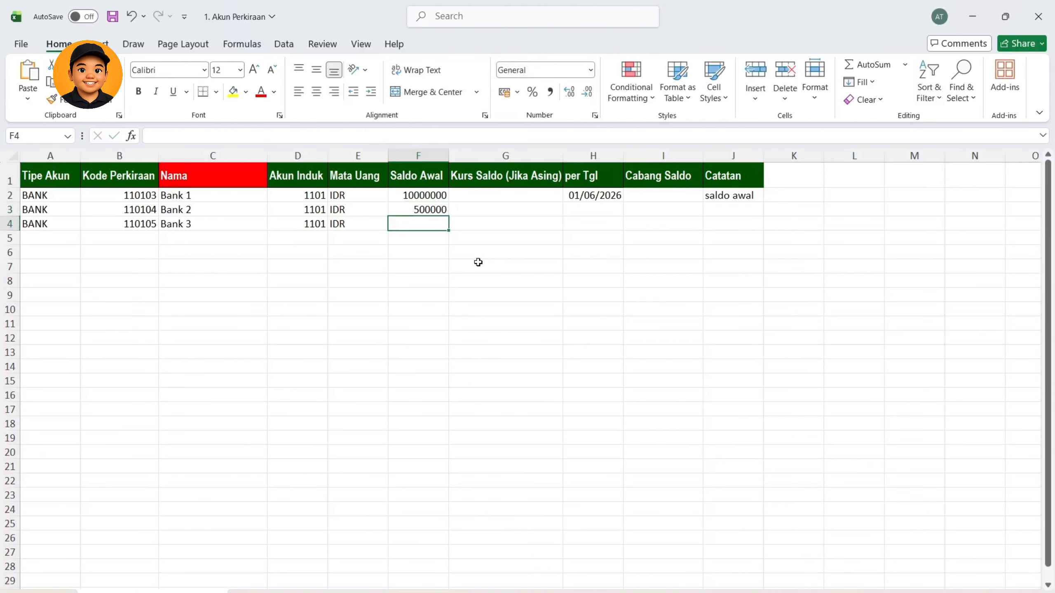
pyautogui.write('1500000')
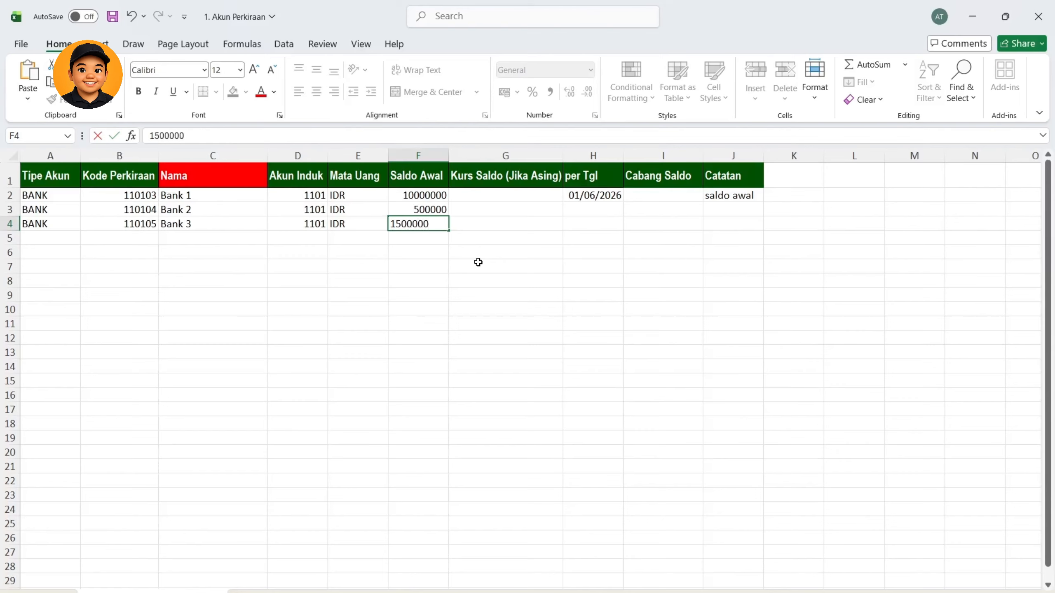
pyautogui.press('Return')
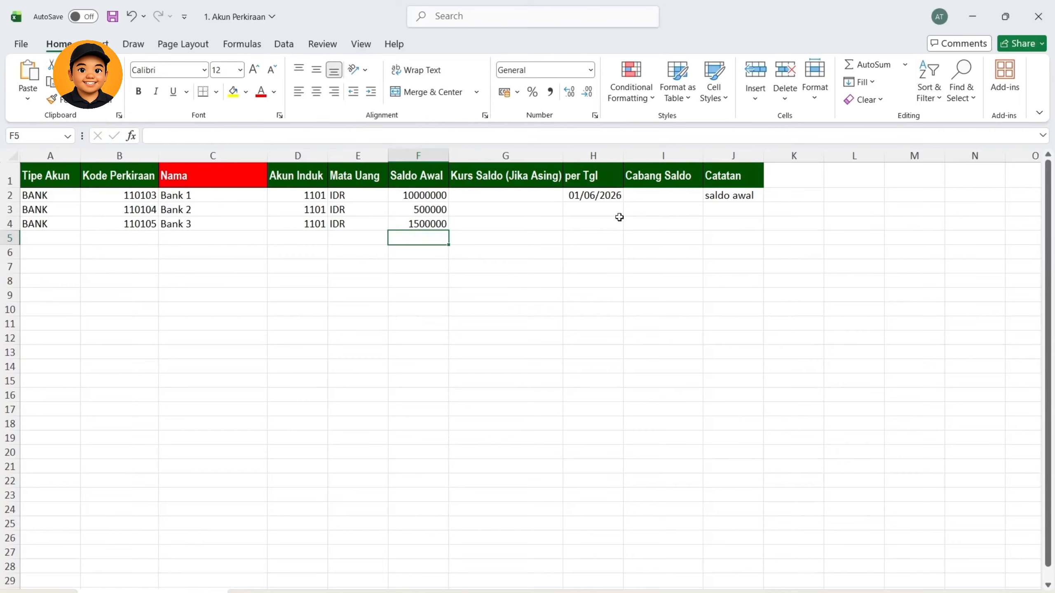
# Copy the per Tgl date 01/06/2026 and the Catatan saldo awal from row 2 down to row 4
pyautogui.click(600, 198)
pyautogui.moveTo(622, 204); pyautogui.dragTo(621, 231)
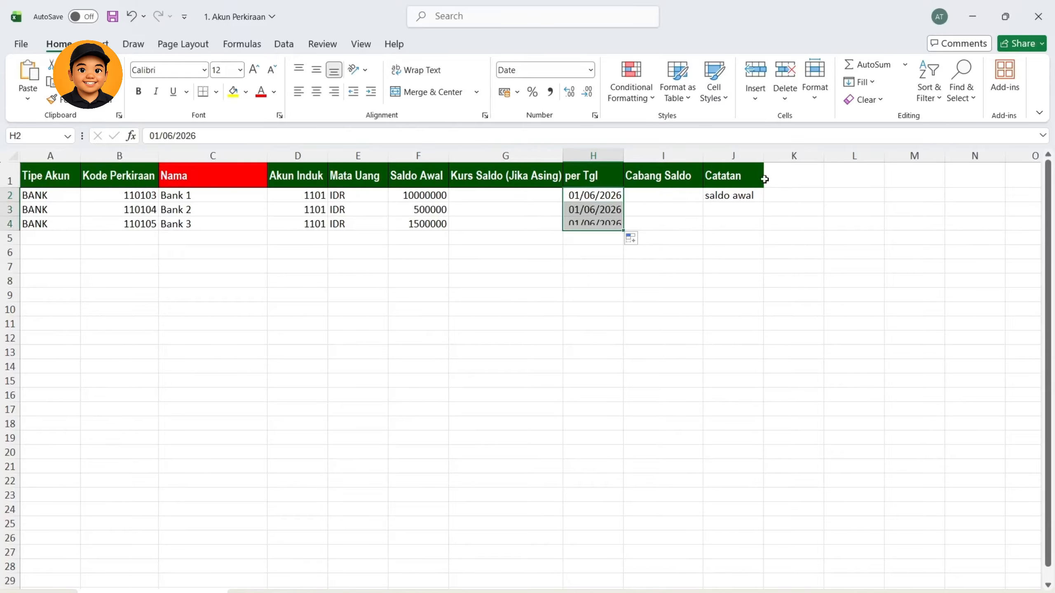
pyautogui.click(749, 195)
pyautogui.moveTo(764, 203); pyautogui.dragTo(763, 225)
pyautogui.click(645, 210)
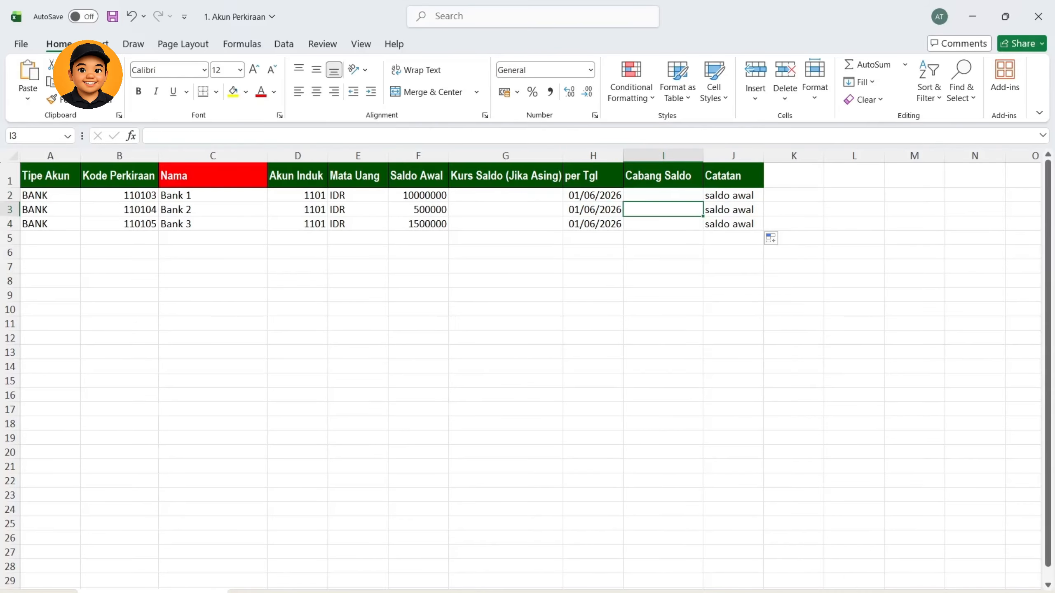
# Review the account type codes on the guide sheet, and return to the data sheet's first empty Tipe Akun cell, A5
pyautogui.hotkey('ctrl', 'pagedown')
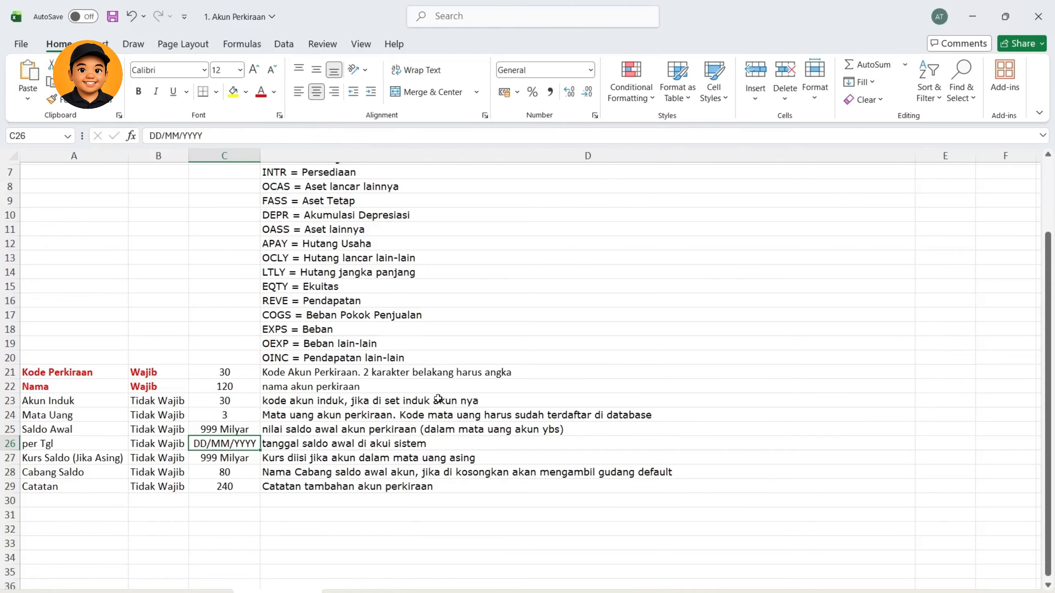
pyautogui.scroll(2, 196, 297)
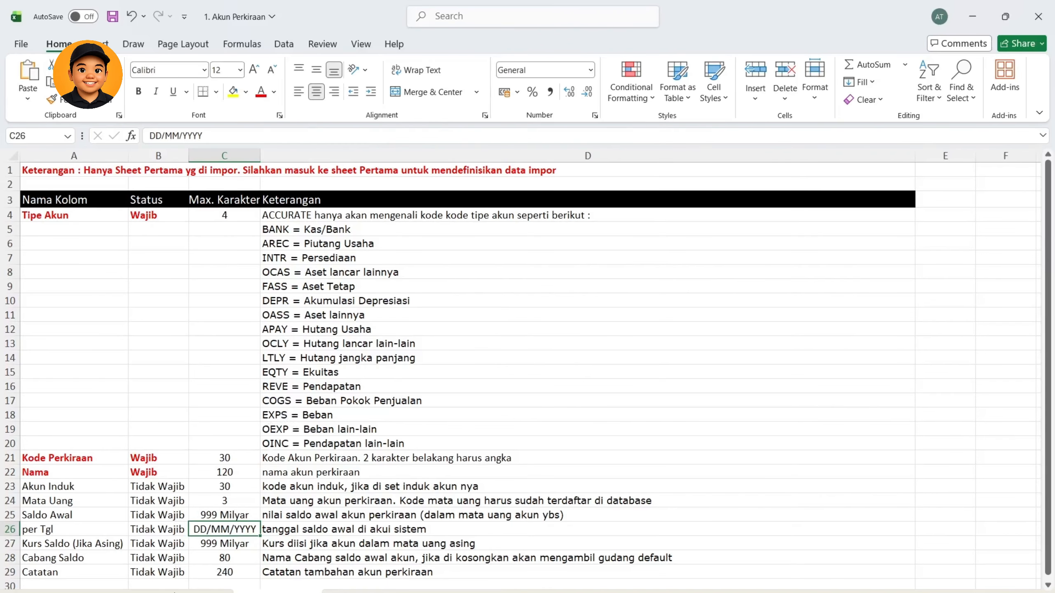
pyautogui.hotkey('ctrl', 'pageup')
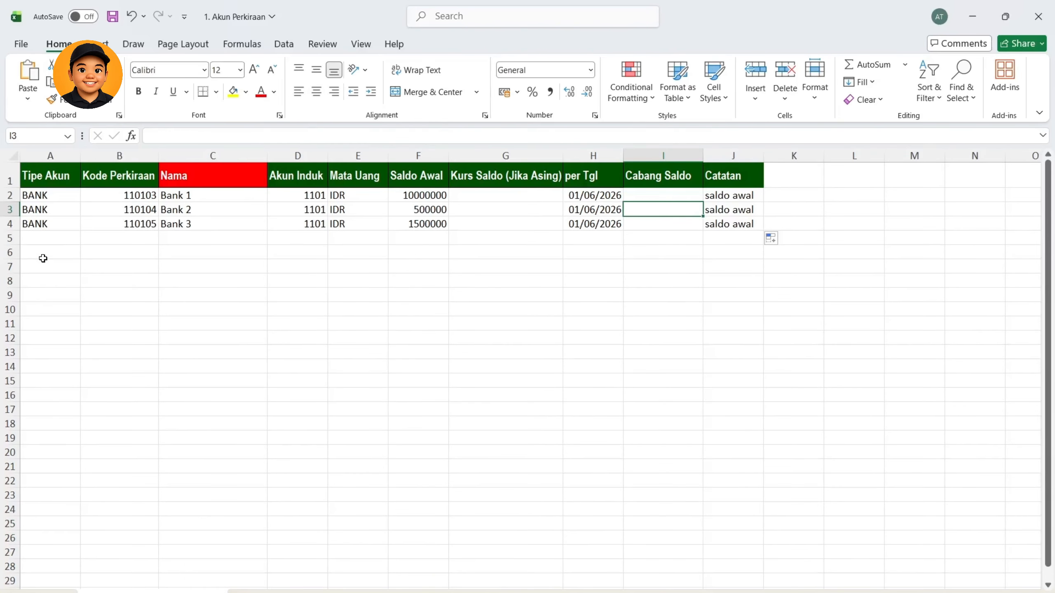
pyautogui.click(34, 238)
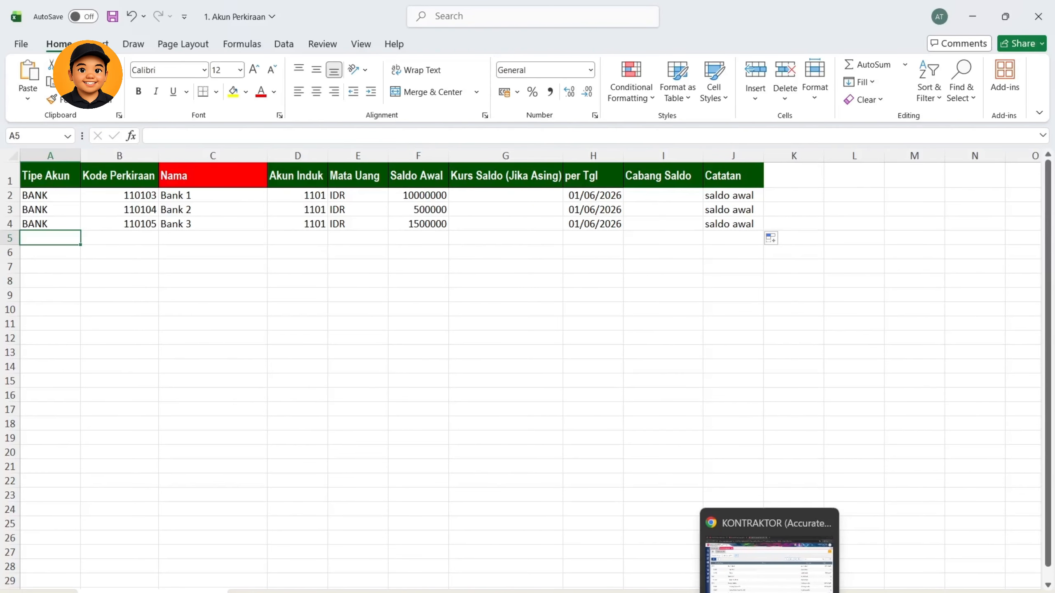
# Switch to Accurate Online and filter the account list by the Tipe Akun Beban
pyautogui.click(770, 592)
pyautogui.scroll(-2, 416, 452)
pyautogui.click(186, 162)
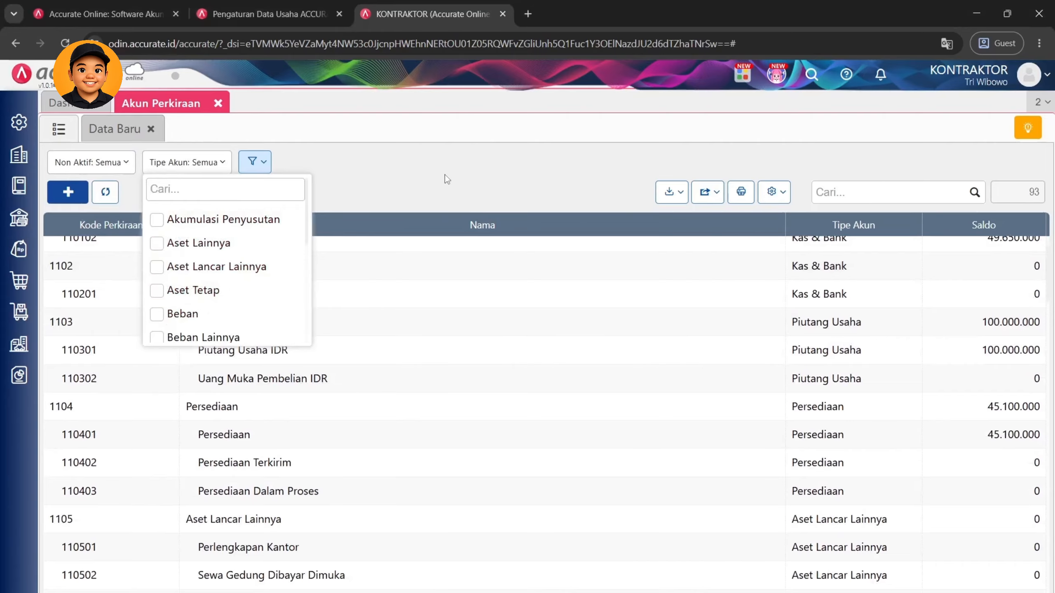
pyautogui.click(155, 314)
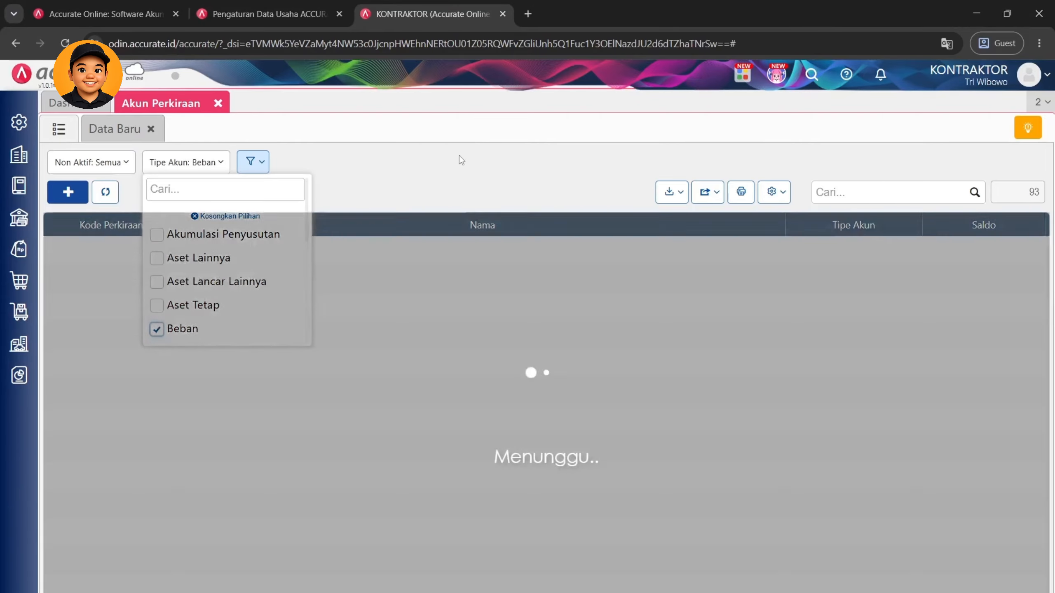
pyautogui.scroll(2, 288, 483)
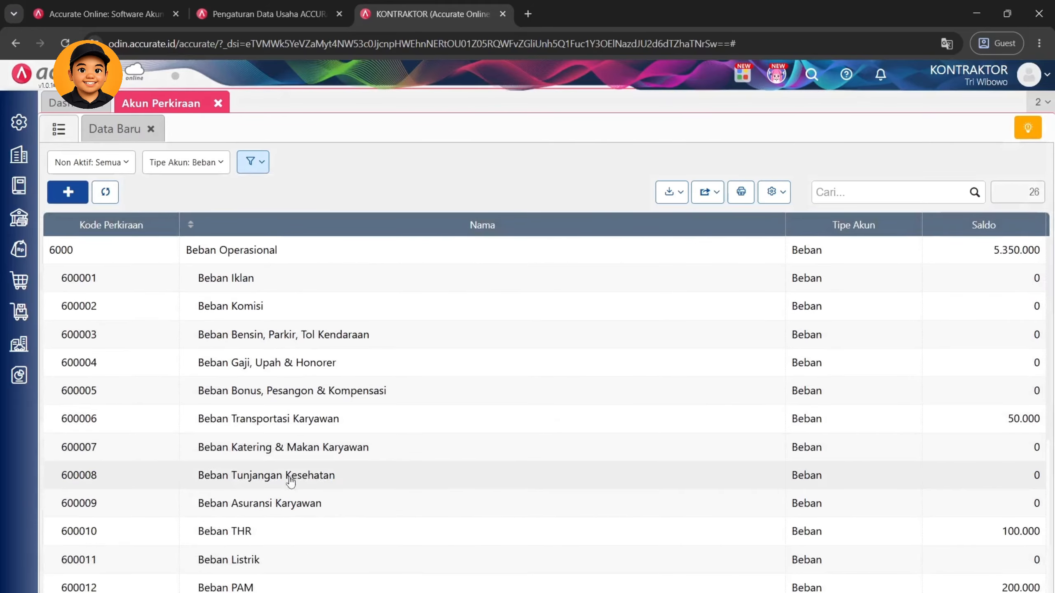
# Examine the codes and names of the Beban accounts down to the Beban Penyusutan entries
pyautogui.scroll(-4, 297, 483)
pyautogui.scroll(-3, 248, 544)
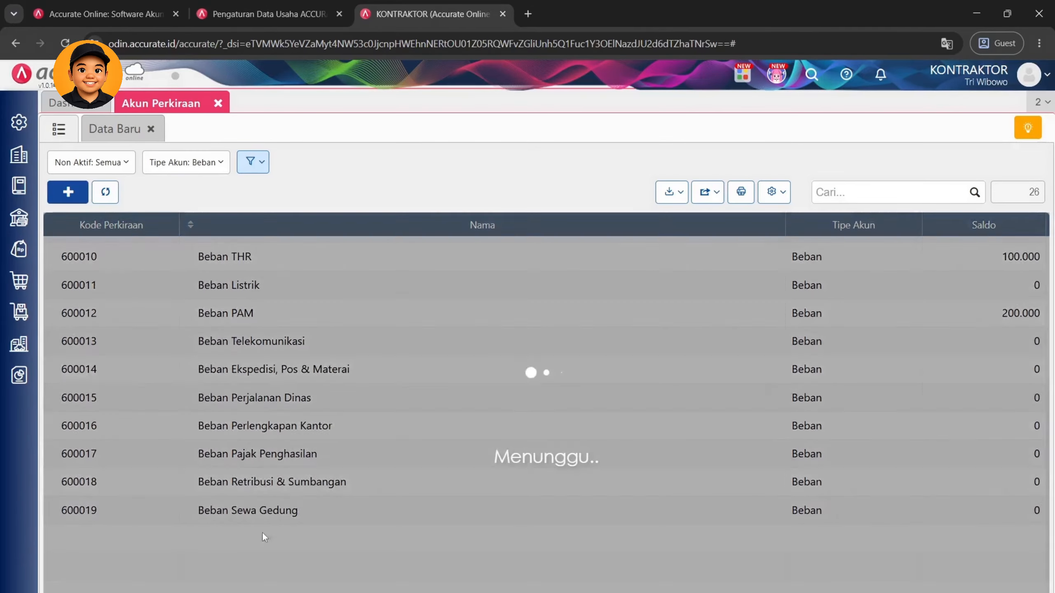
pyautogui.scroll(-2, 256, 538)
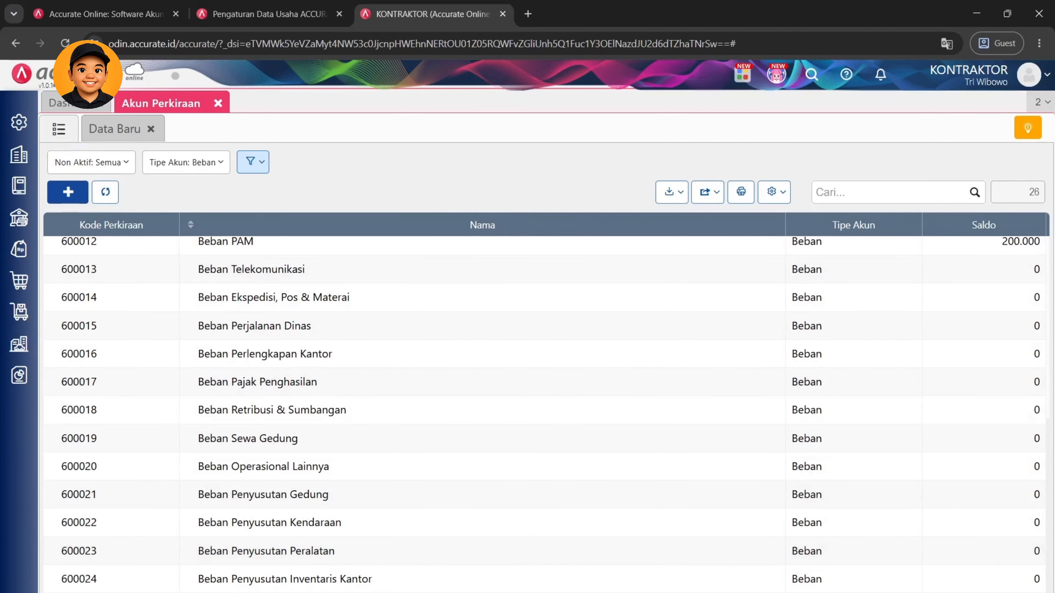
# Switch to Excel to save and close the 1. Akun Perkiraan workbook, and return to Accurate Online
pyautogui.hotkey('alt', 'Tab')
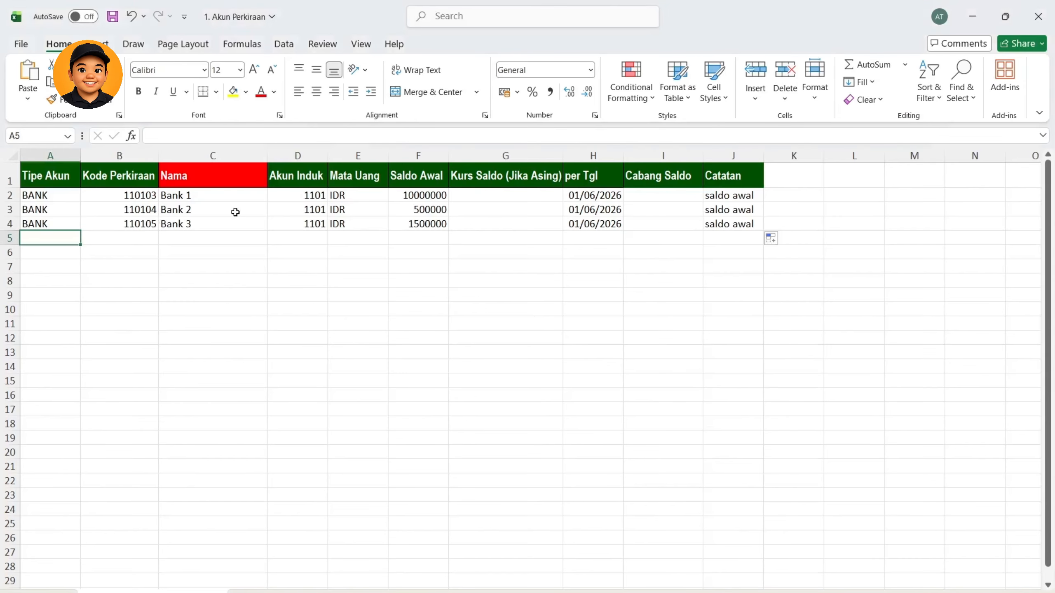
pyautogui.click(258, 253)
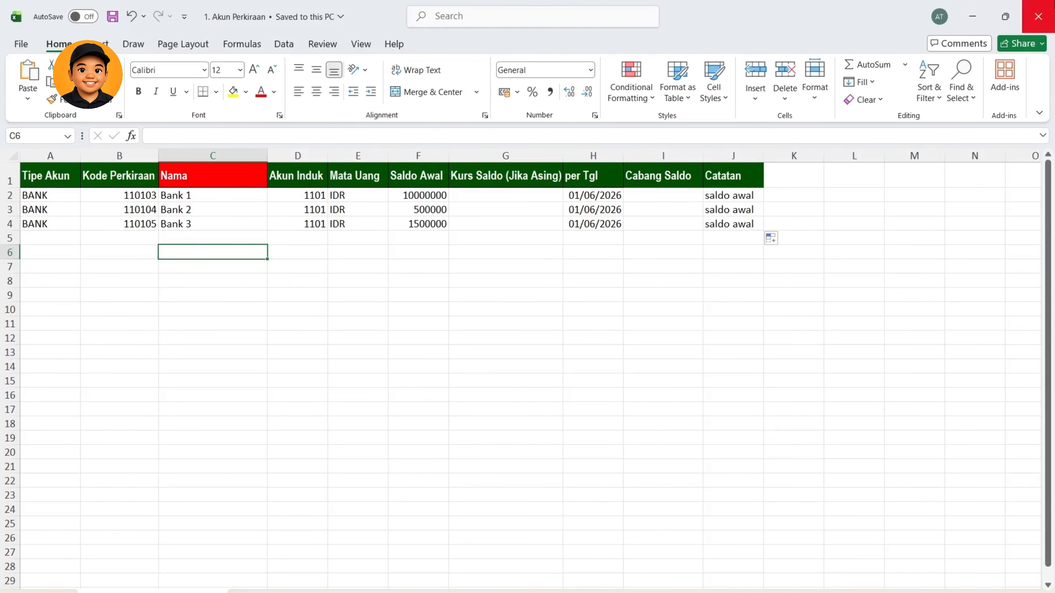
pyautogui.hotkey('alt', 'Tab')
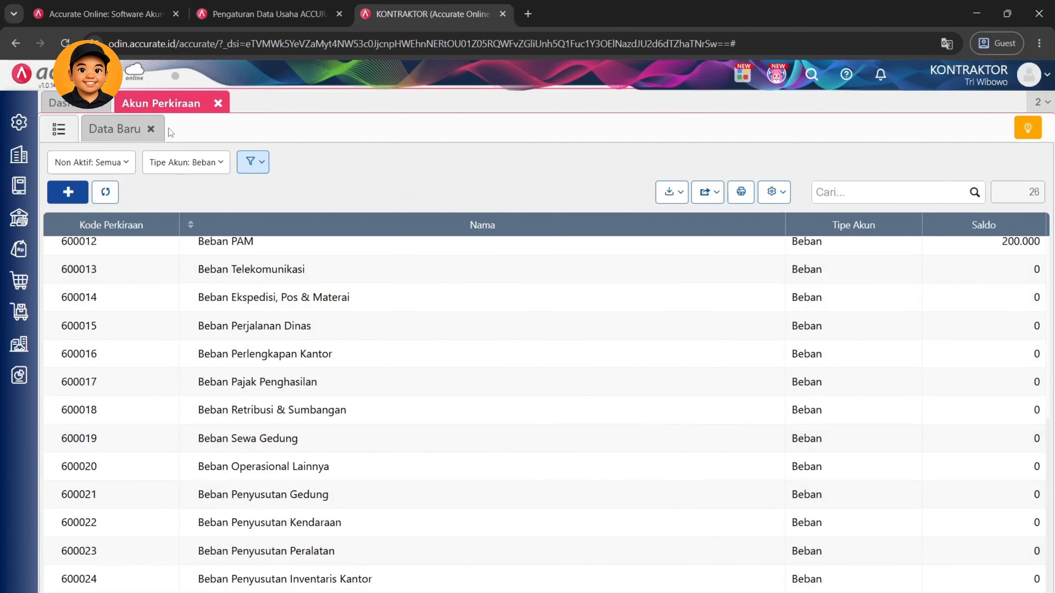
# Close Akun Perkiraan, reopen its account list from Buku Besar, and start an import from Excel
pyautogui.click(670, 192)
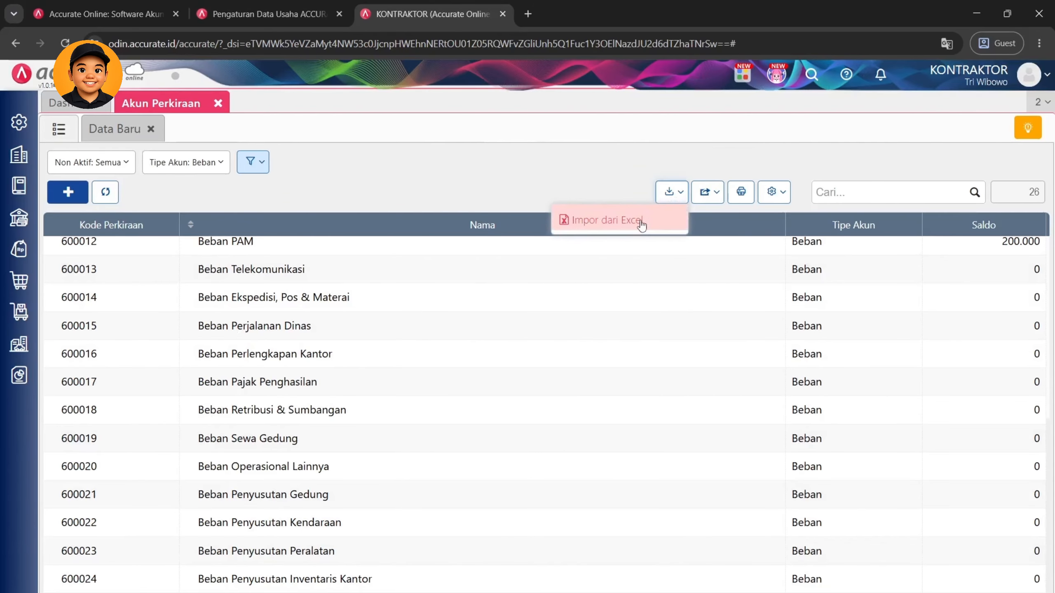
pyautogui.click(215, 103)
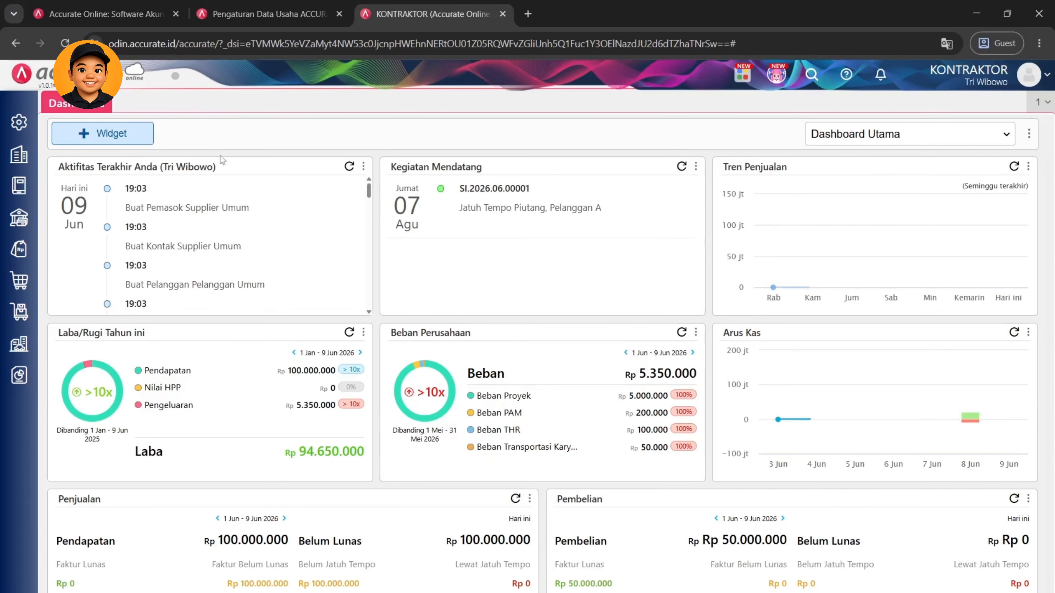
pyautogui.click(19, 185)
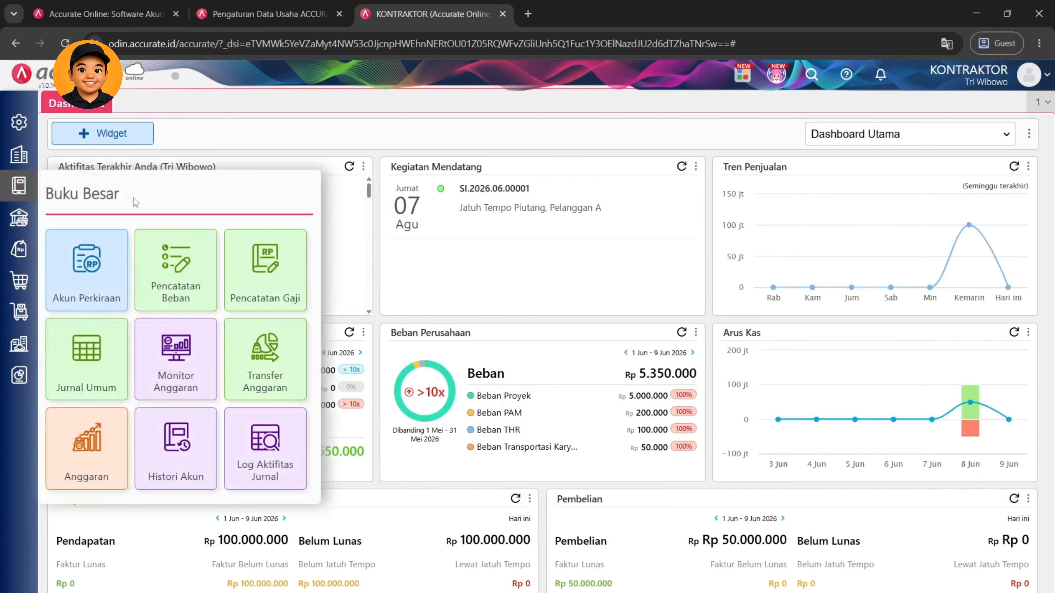
pyautogui.click(95, 275)
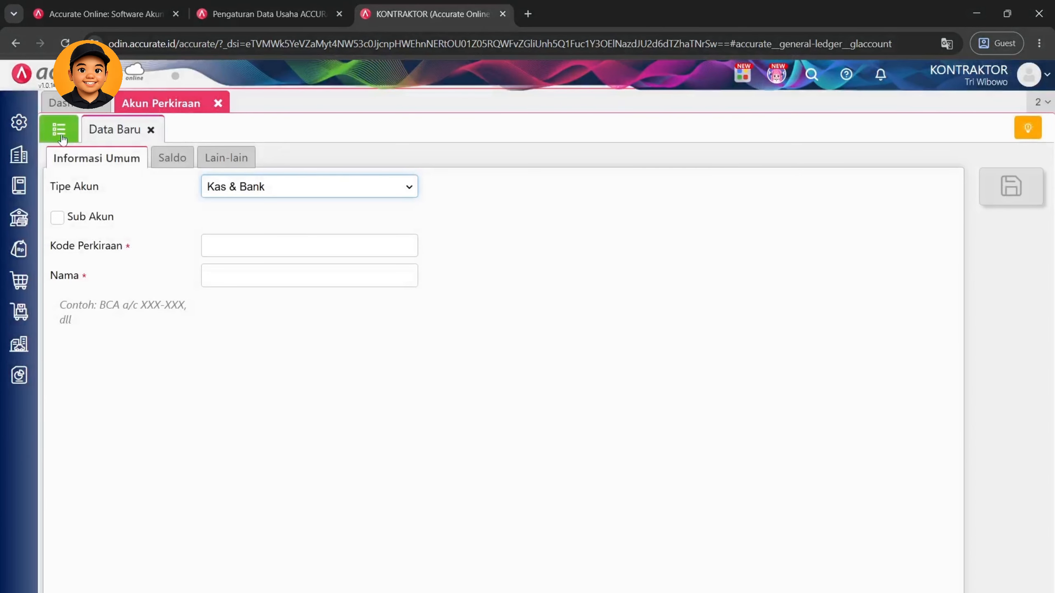
pyautogui.click(61, 137)
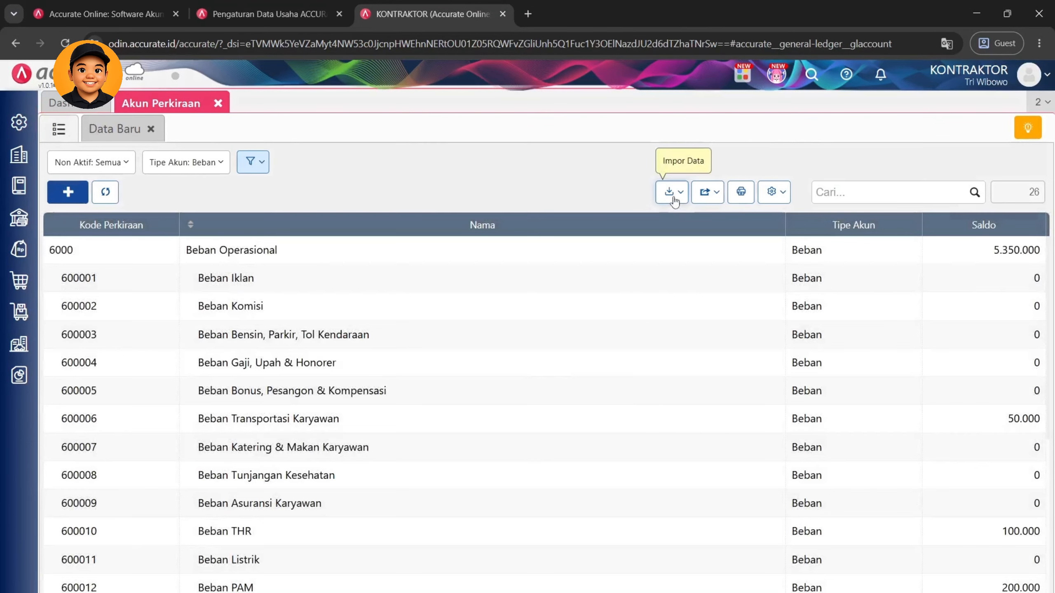
pyautogui.click(670, 192)
pyautogui.click(654, 226)
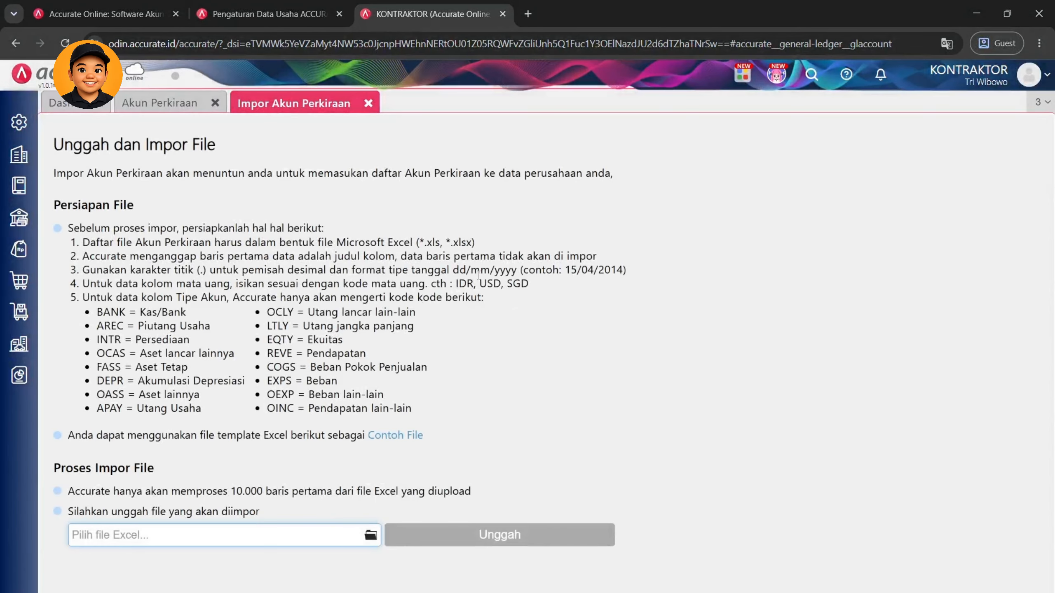
# Choose the file 1. Akun Perkiraan.xlsx from the Masterdata folder and upload it for the import
pyautogui.click(371, 536)
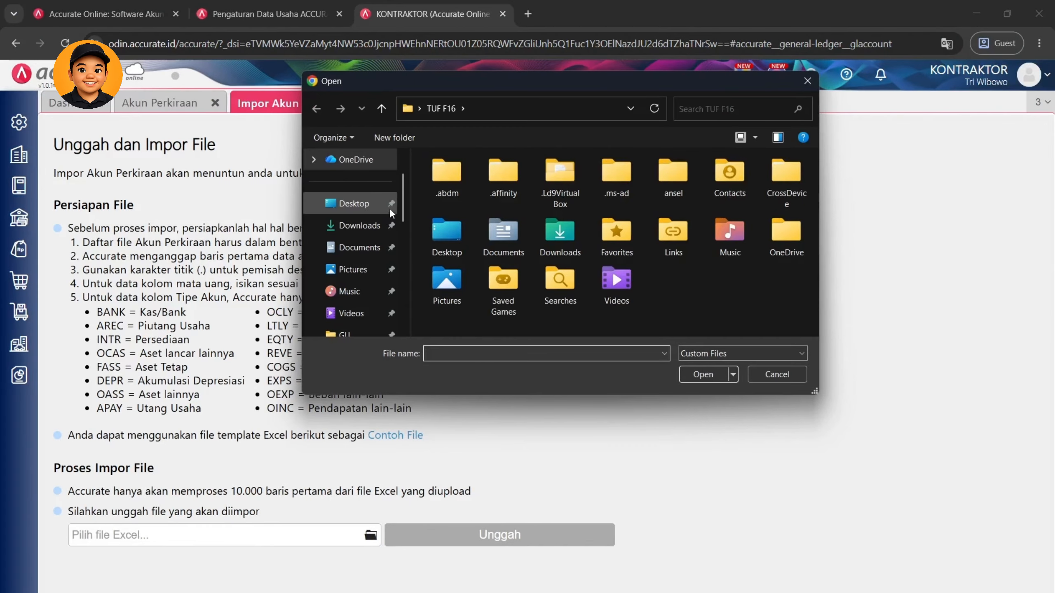
pyautogui.scroll(-2, 371, 272)
pyautogui.click(360, 247)
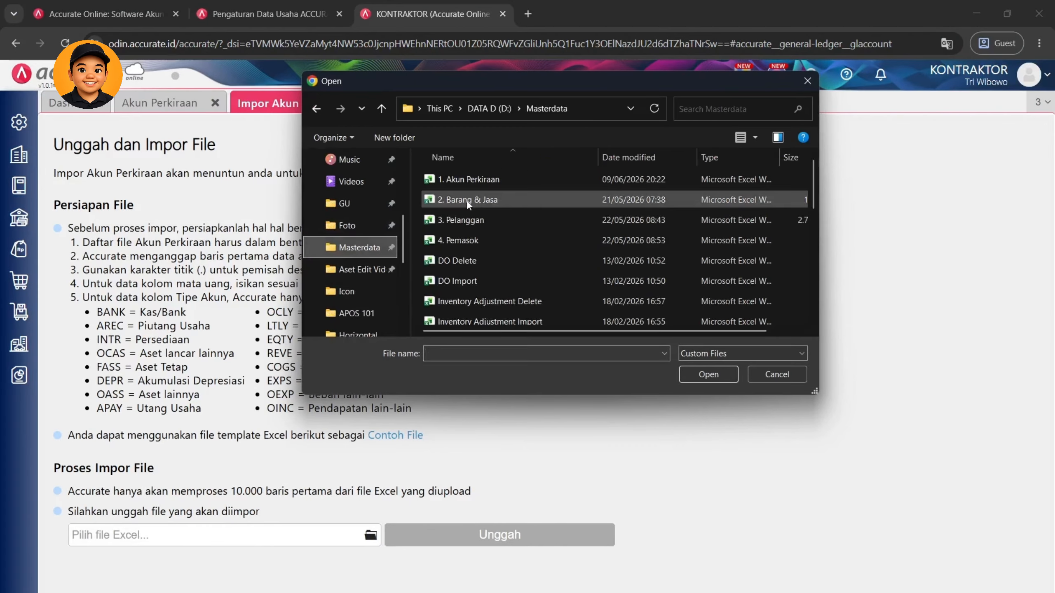
pyautogui.click(461, 181)
pyautogui.click(689, 372)
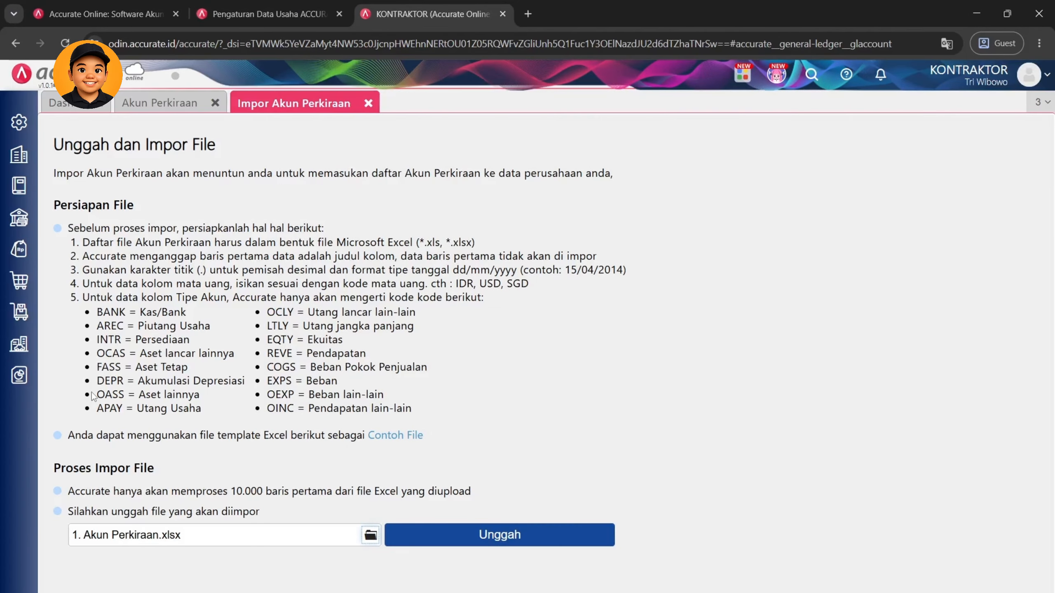
pyautogui.click(529, 536)
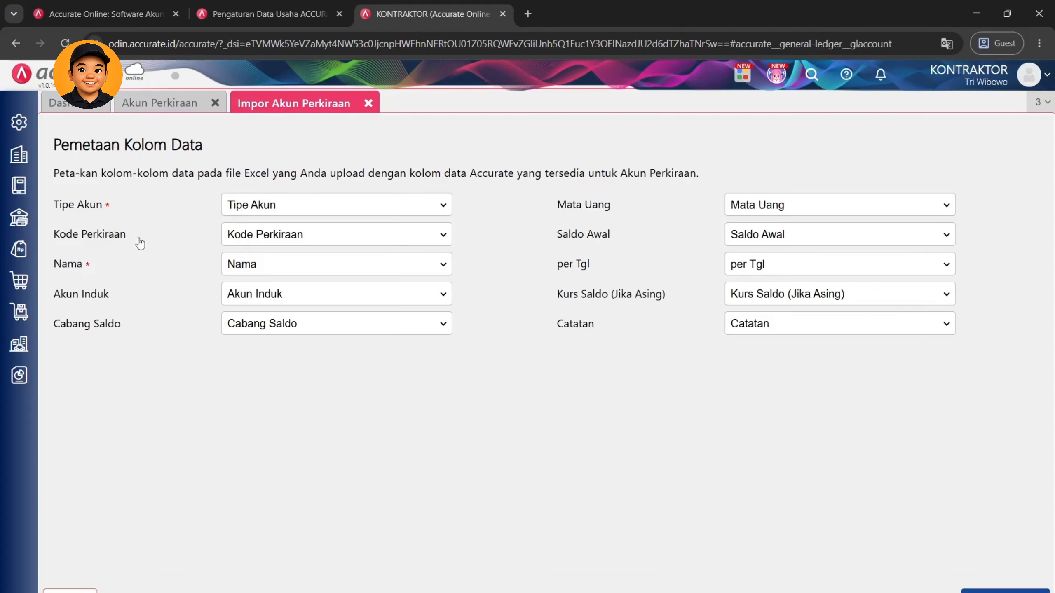
# Check the column mapping and accept it, confirm the previewed bank accounts to run the import, and check its result
pyautogui.moveTo(133, 236); pyautogui.dragTo(97, 236)
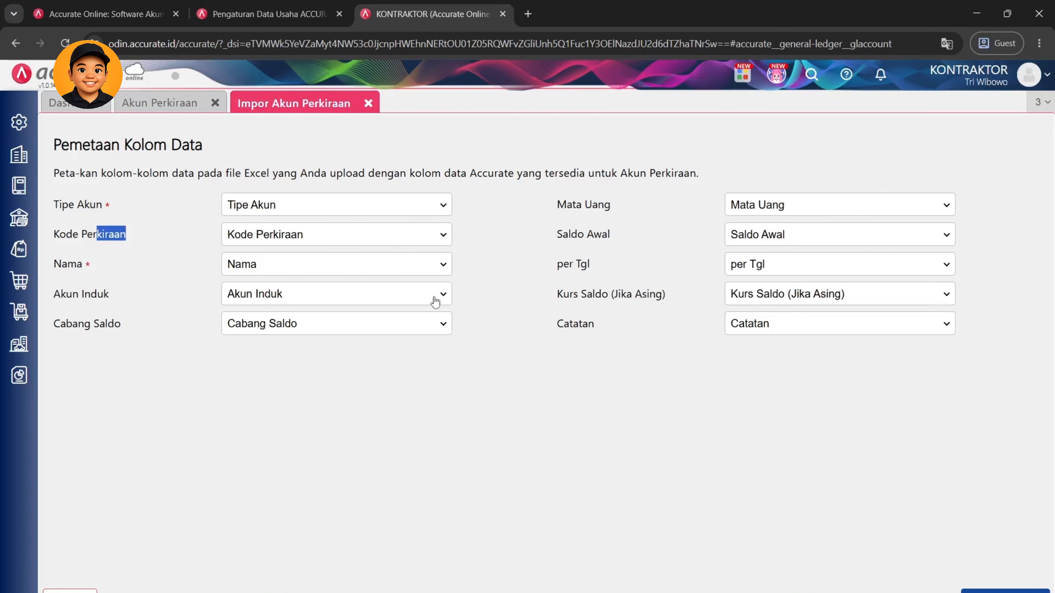
pyautogui.click(1005, 590)
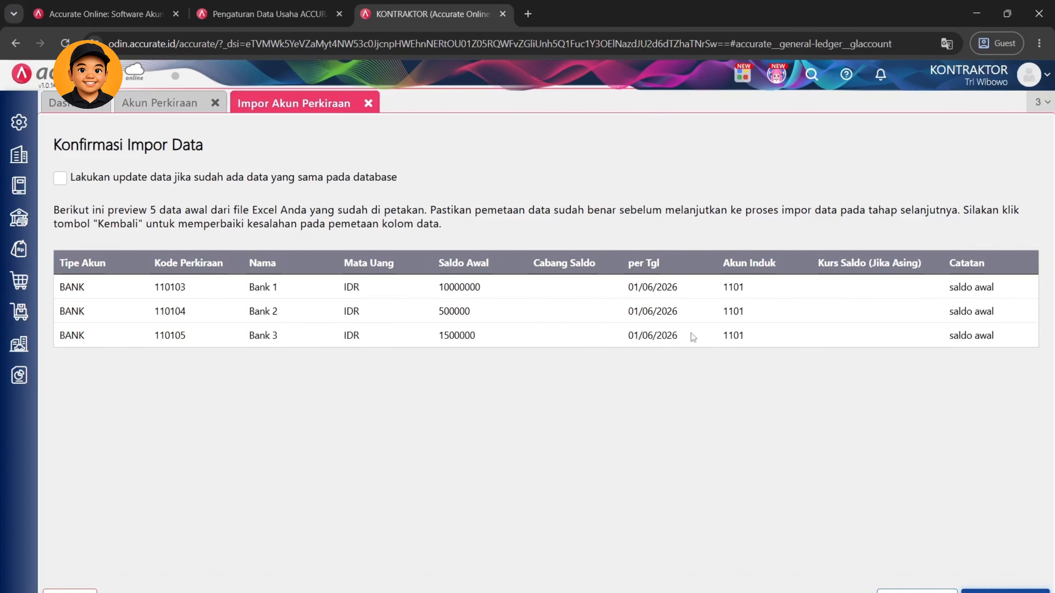
pyautogui.click(1005, 590)
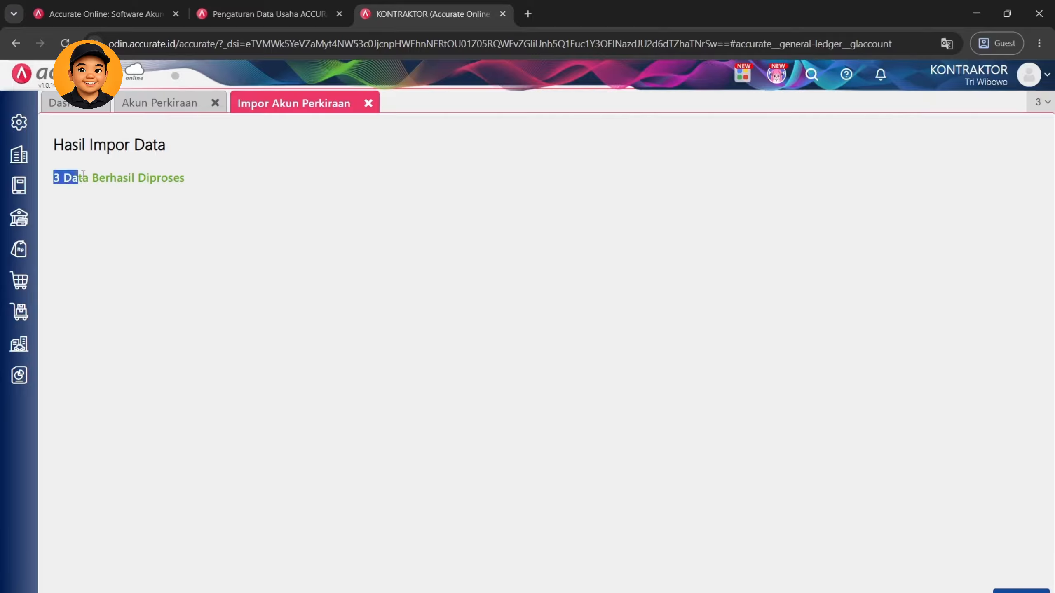
pyautogui.moveTo(83, 175); pyautogui.dragTo(183, 178)
# Return to the Akun Perkiraan list and set its Tipe Akun filter to Semua
pyautogui.click(174, 103)
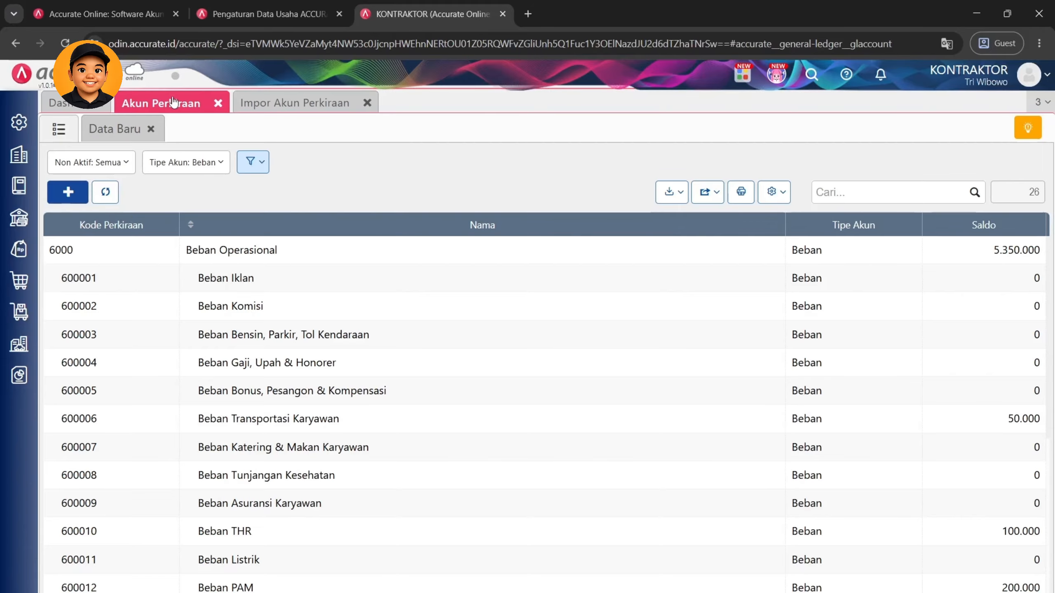
pyautogui.click(184, 165)
pyautogui.click(204, 214)
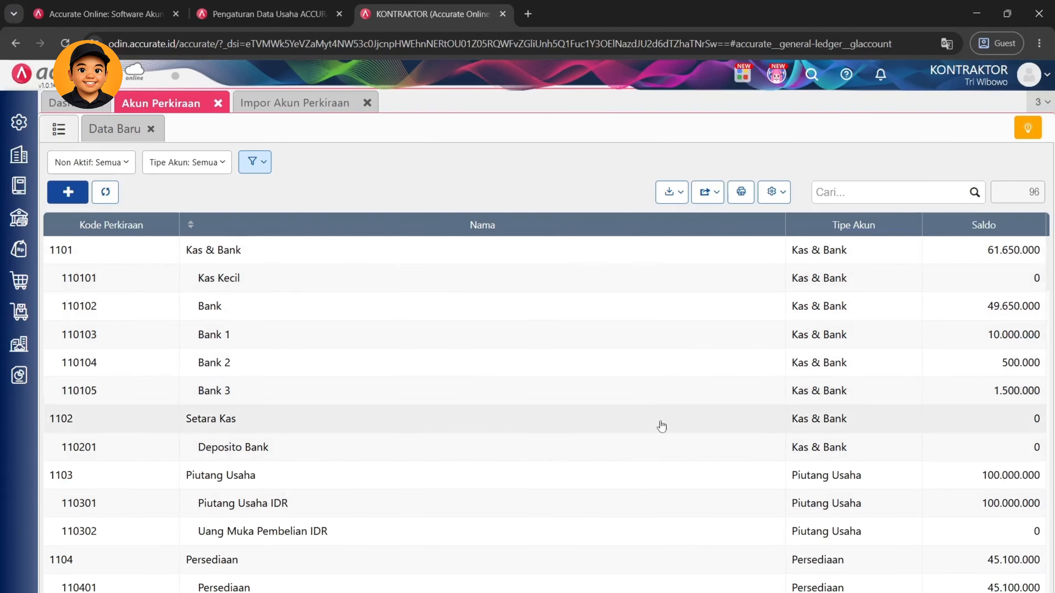
# Open the Neraca (Induk Skontro) report from the Keuangan report list and display it per 09/06/2026
pyautogui.click(19, 376)
pyautogui.click(113, 439)
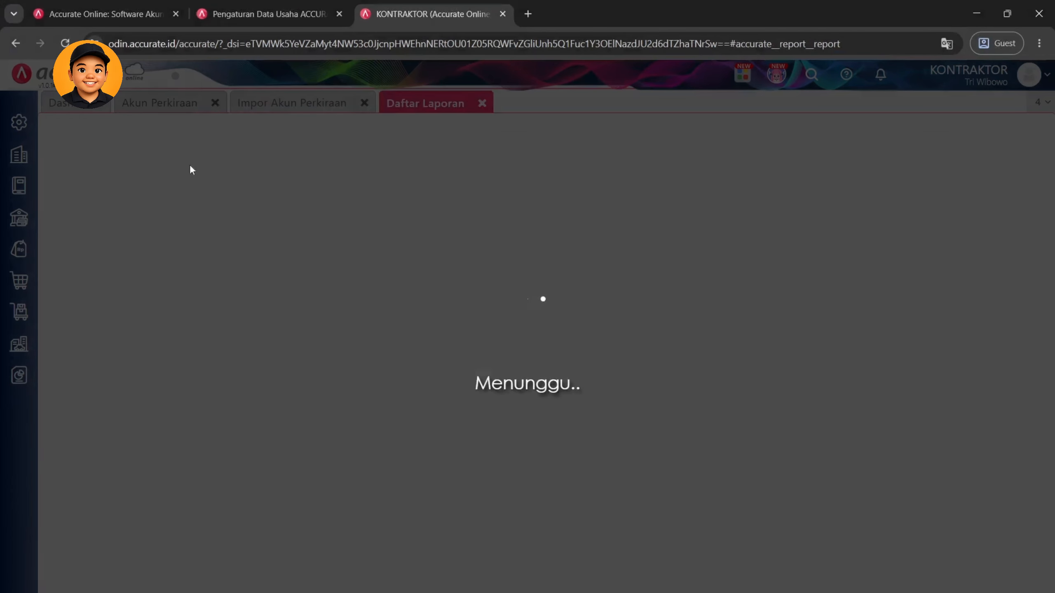
pyautogui.scroll(-1, 781, 208)
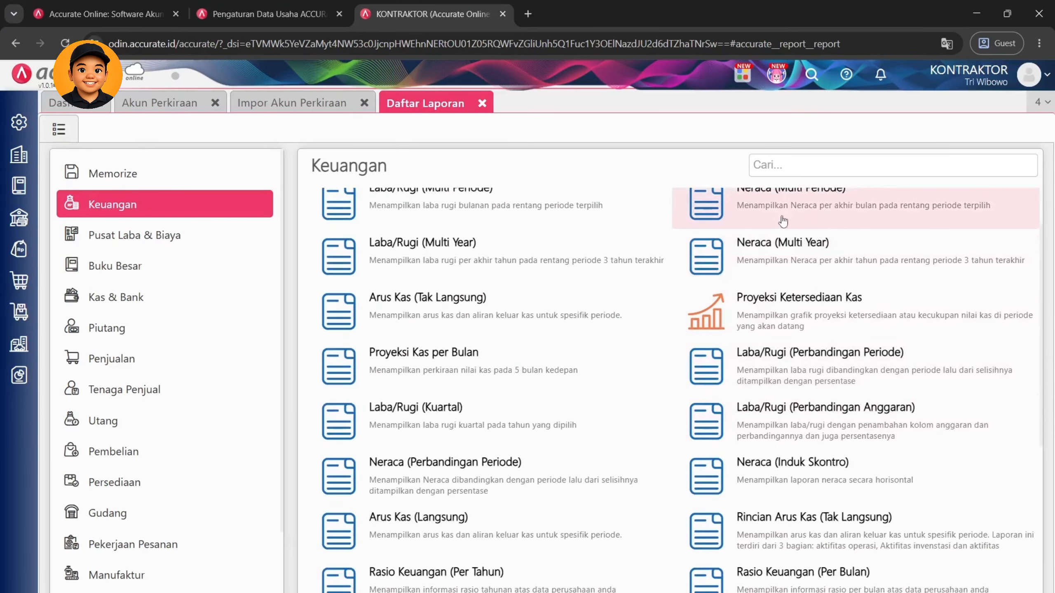
pyautogui.scroll(1, 785, 344)
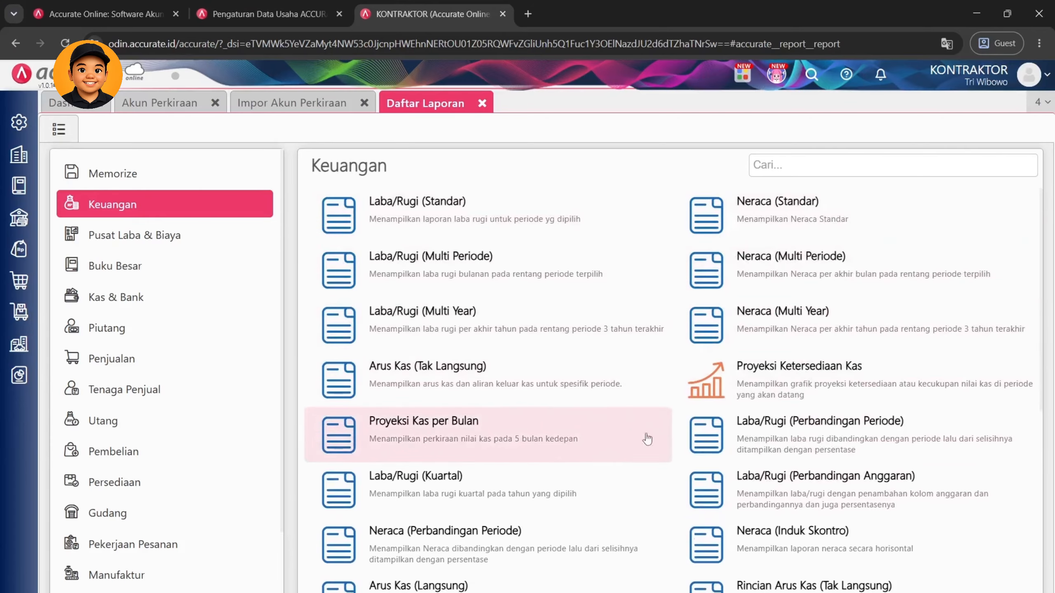
pyautogui.scroll(-1, 732, 468)
pyautogui.scroll(-1, 732, 468)
pyautogui.click(732, 468)
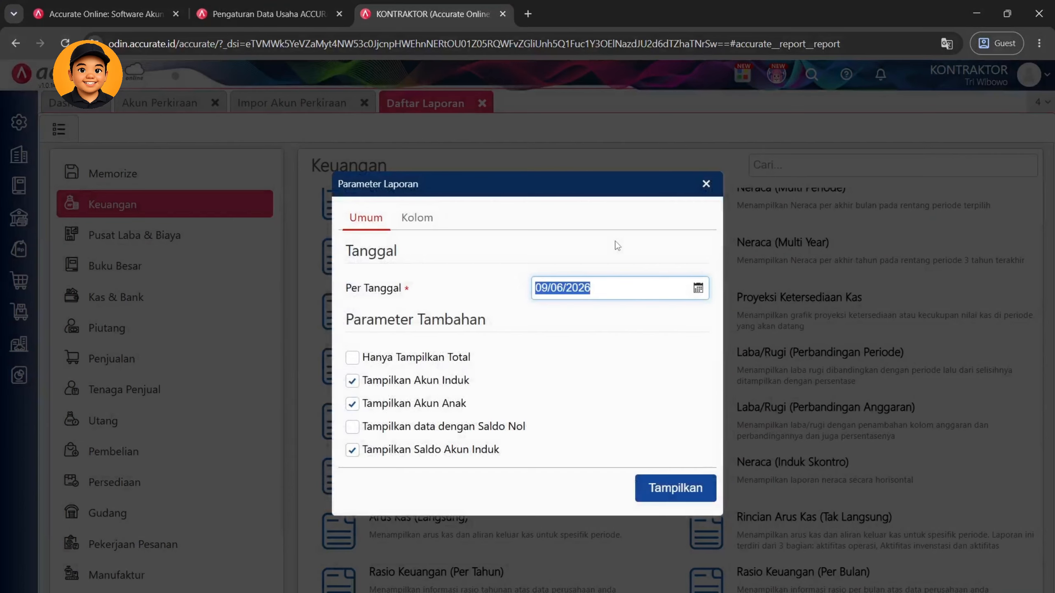
pyautogui.click(679, 490)
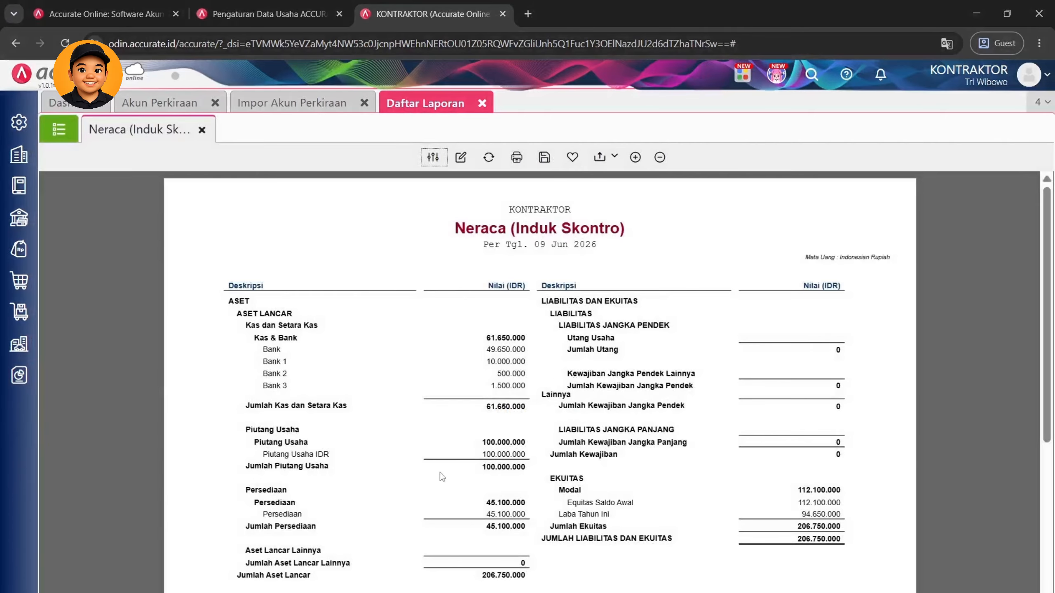
# Examine the Bank 1, Bank 2 and Bank 3 balances under Kas & Bank in the balance sheet
pyautogui.moveTo(459, 361); pyautogui.dragTo(536, 386)
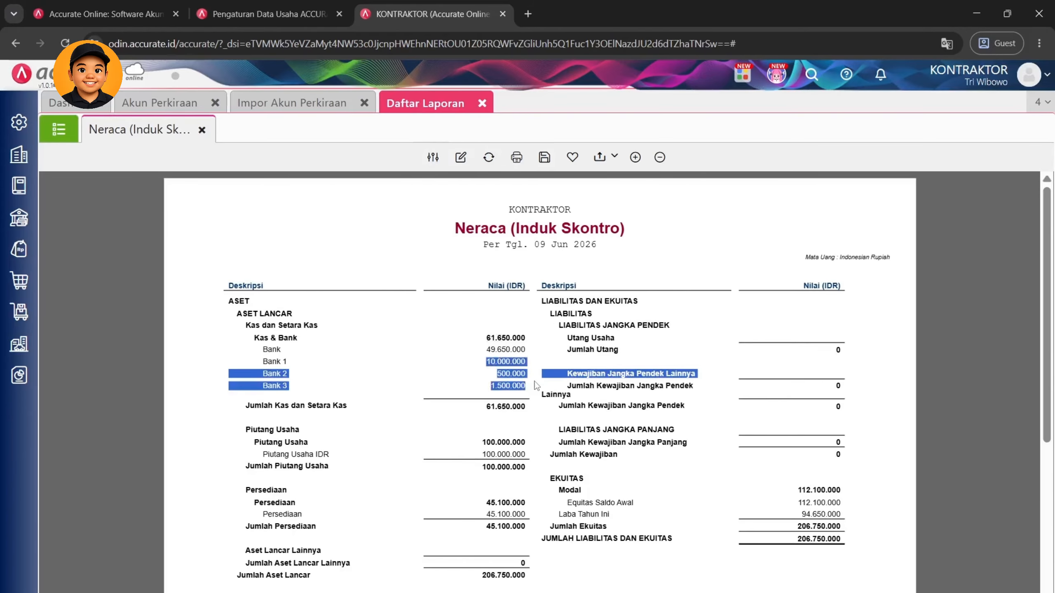
pyautogui.click(426, 402)
pyautogui.moveTo(302, 362); pyautogui.dragTo(269, 365)
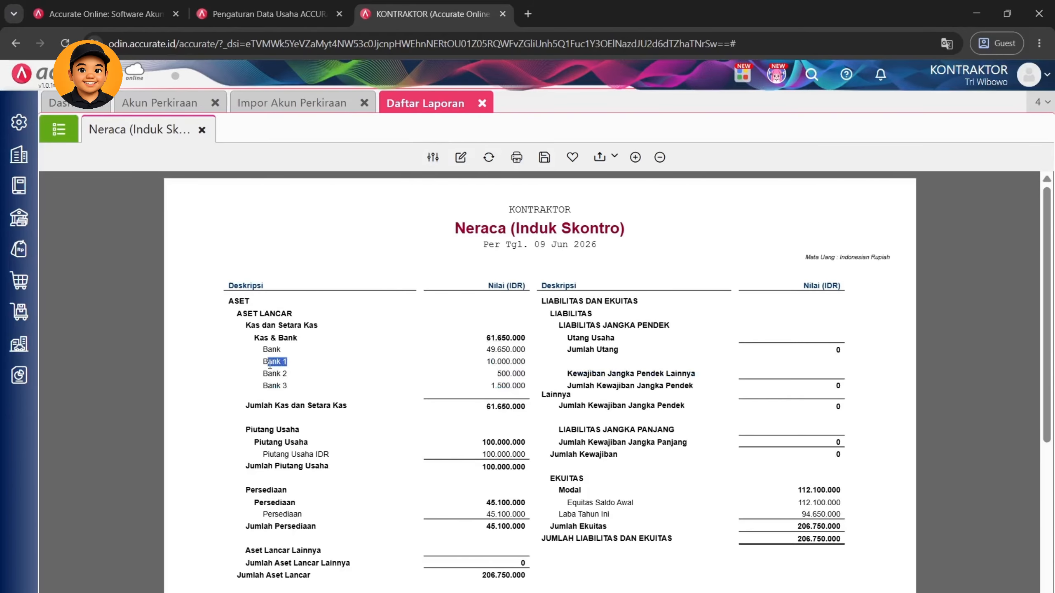
# Open Bank 1's Rincian Buku Besar from its balance, examine the opening balance journal's description, date and debit, and close the ledger report
pyautogui.click(492, 362)
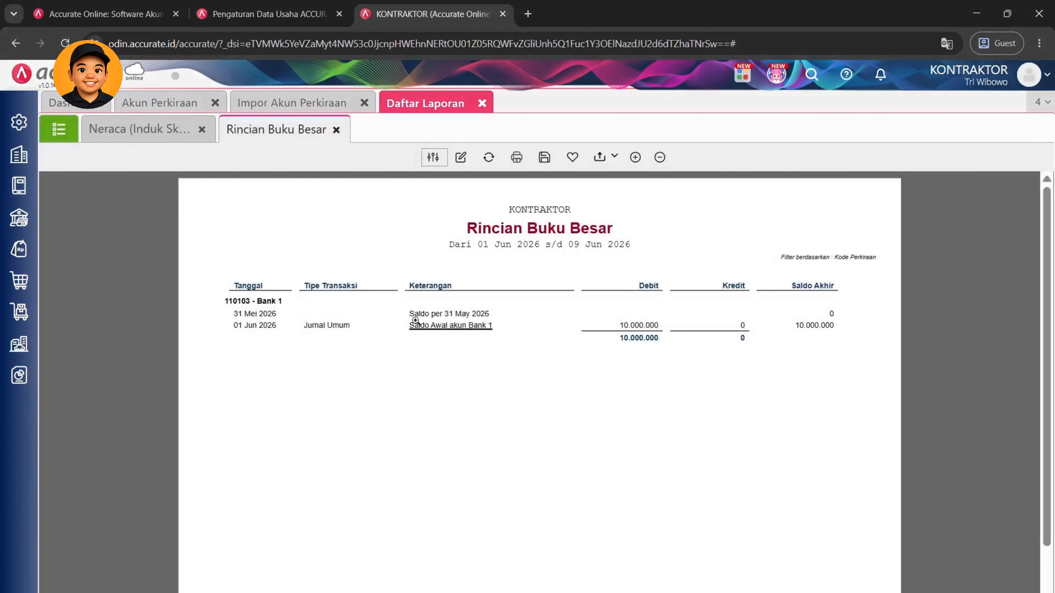
pyautogui.moveTo(410, 325); pyautogui.dragTo(486, 326)
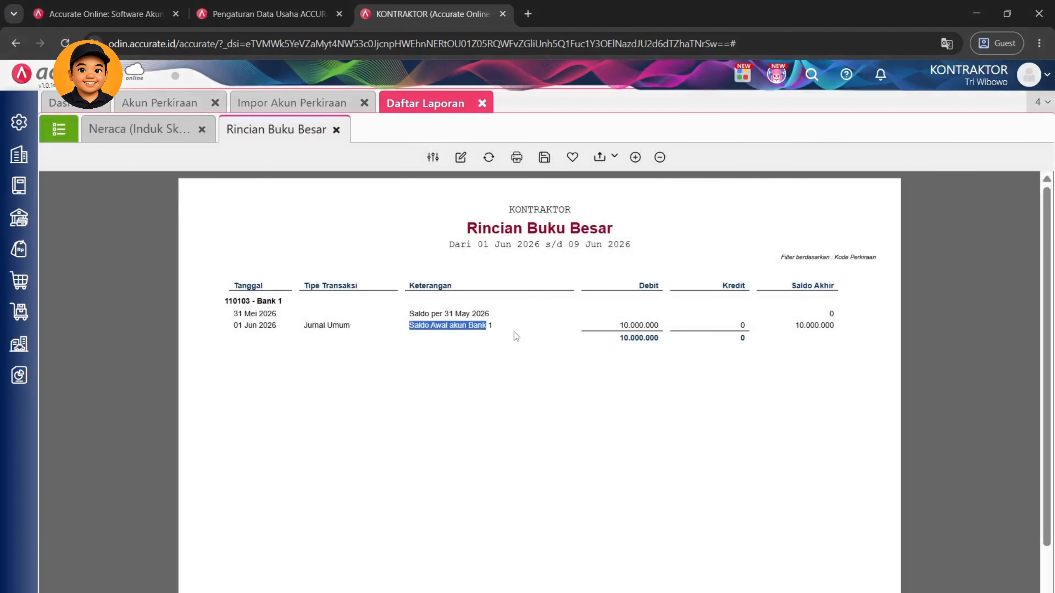
pyautogui.click(537, 340)
pyautogui.moveTo(284, 325); pyautogui.dragTo(259, 343)
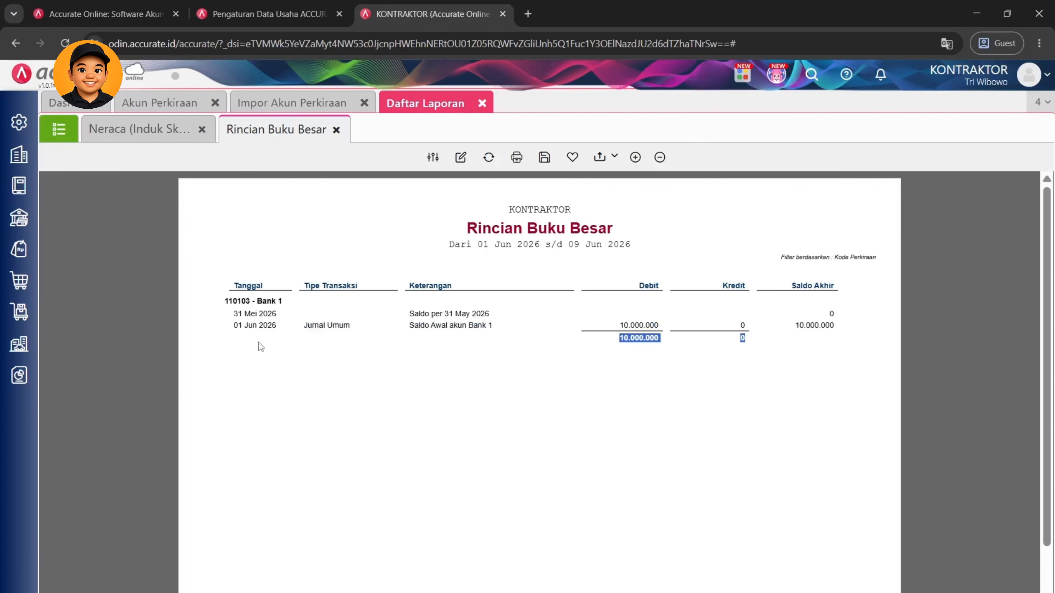
pyautogui.click(596, 338)
pyautogui.moveTo(602, 325); pyautogui.dragTo(659, 326)
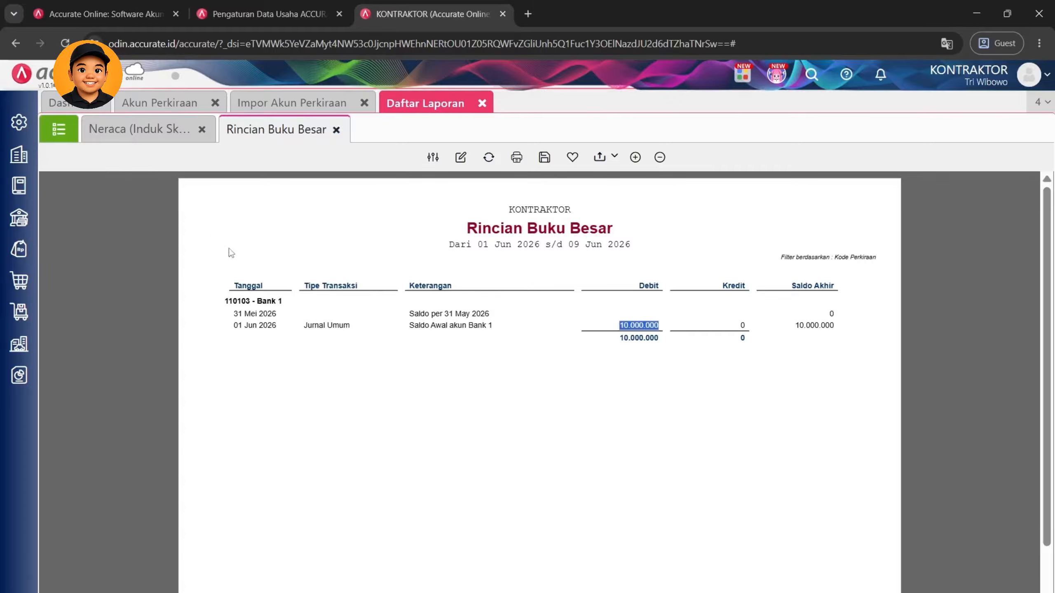
pyautogui.click(335, 130)
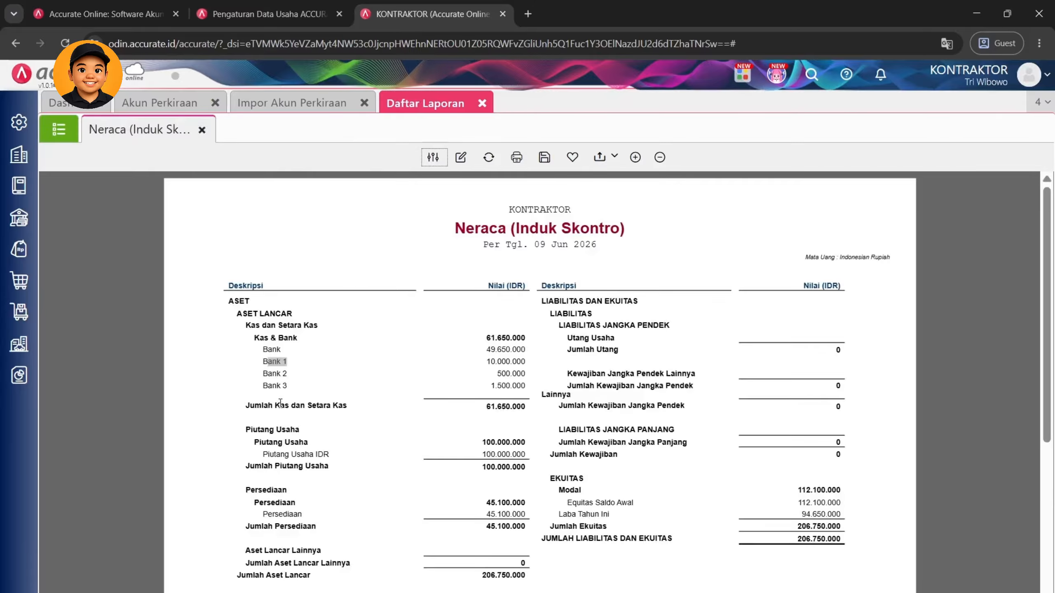